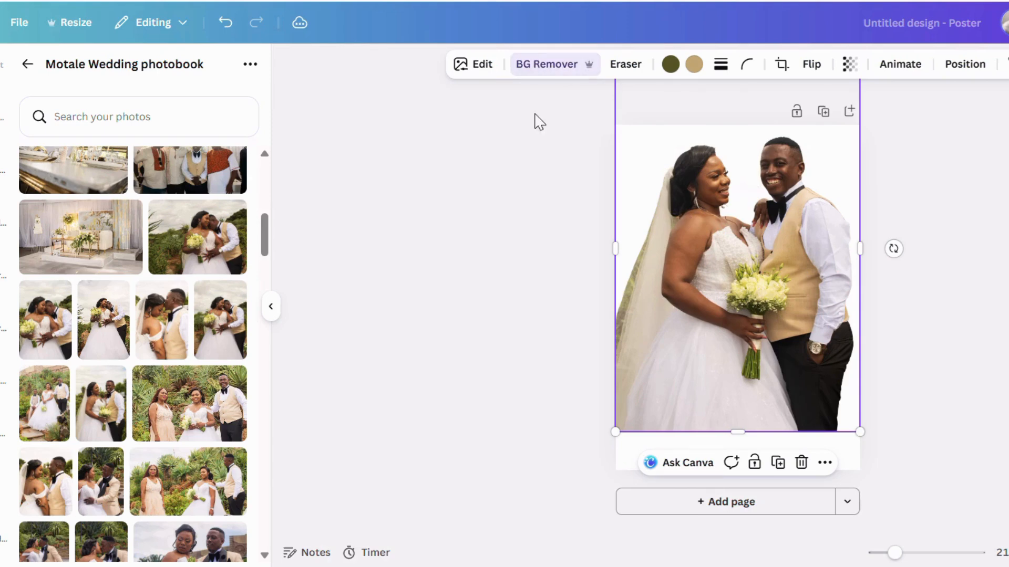
- Apply Auto-adjust to the whole cut-out photo of the wedding couple
{"action": "left_click", "coordinate": [482, 64]}
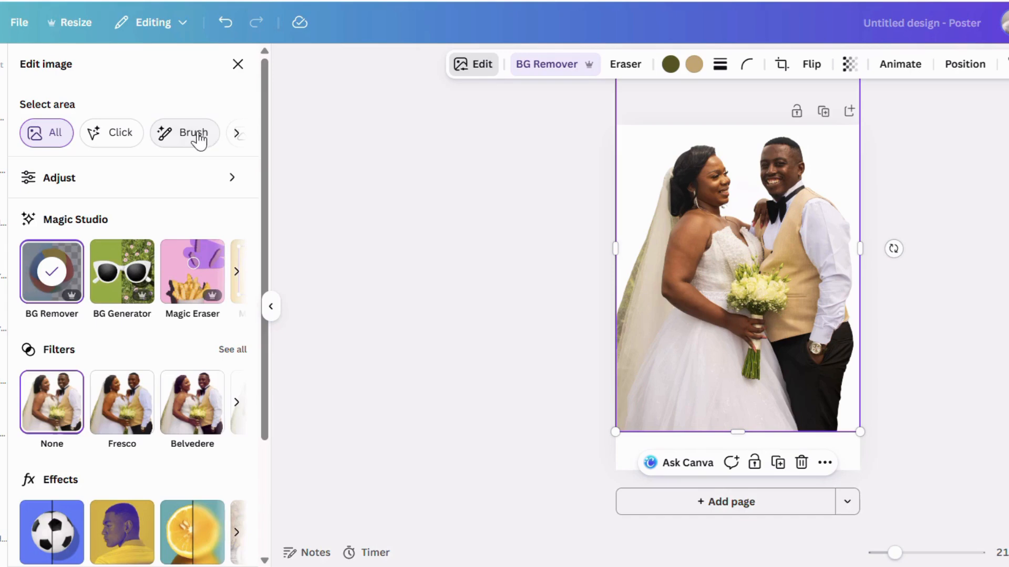
{"action": "left_click", "coordinate": [96, 179]}
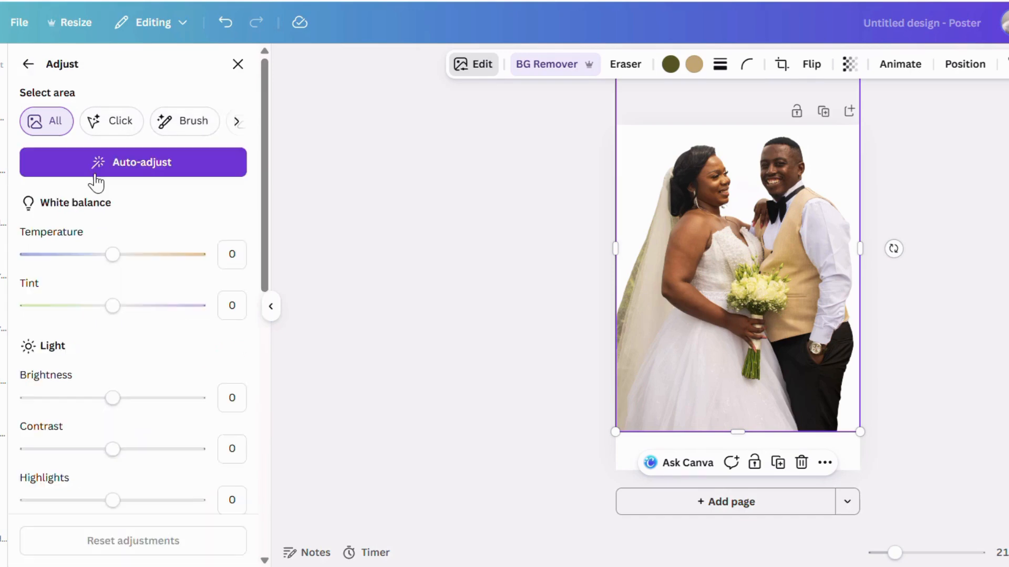
{"action": "left_click", "coordinate": [138, 170]}
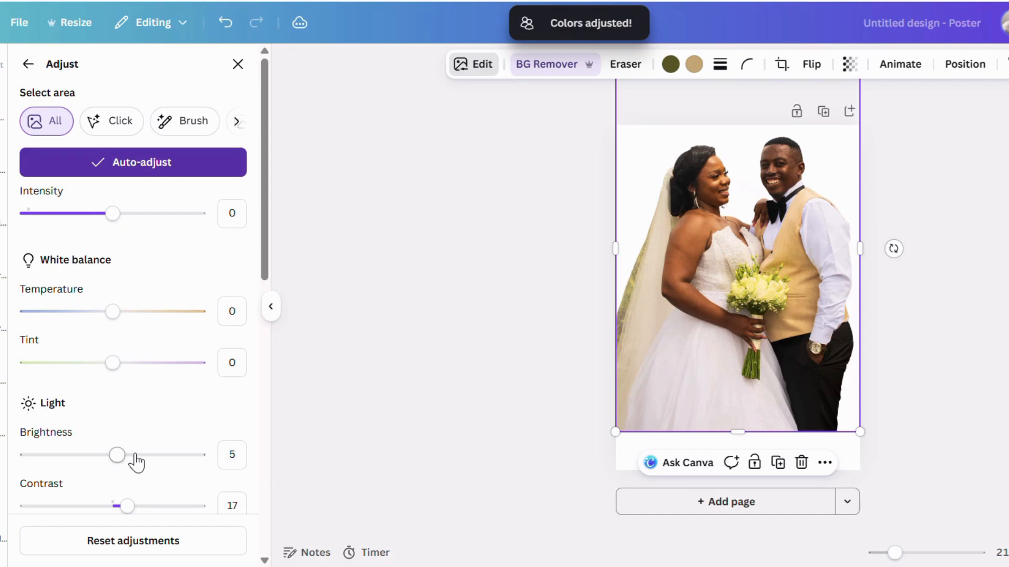
- Set the couple photo's brightness to 19 and its shadows to 28
{"action": "mouse_move", "coordinate": [121, 462]}
{"action": "left_mouse_down"}
{"action": "mouse_move", "coordinate": [153, 468]}
{"action": "mouse_move", "coordinate": [114, 477]}
{"action": "mouse_move", "coordinate": [133, 473]}
{"action": "left_mouse_up"}
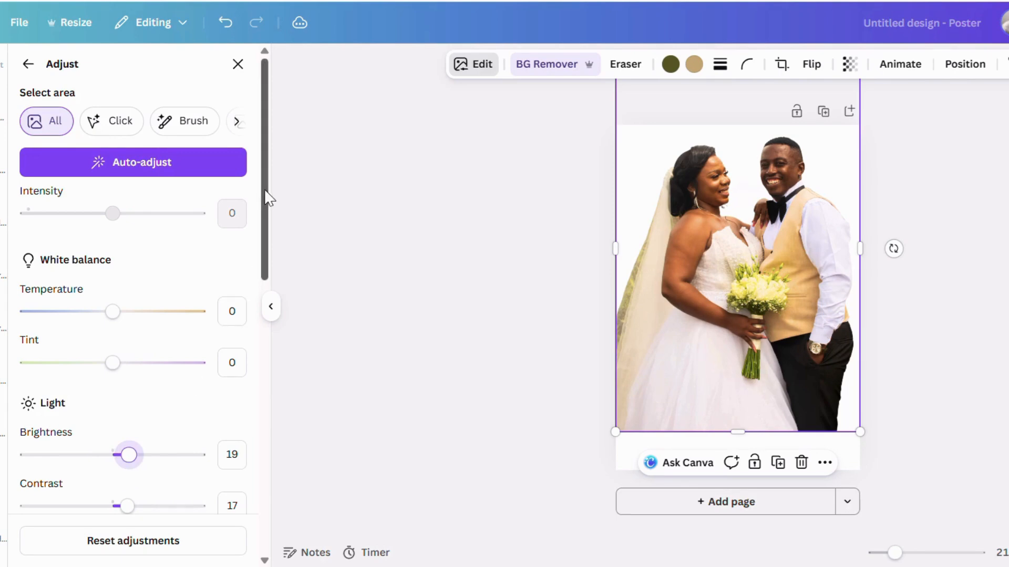
{"action": "left_click_drag", "start_coordinate": [266, 196], "coordinate": [267, 318]}
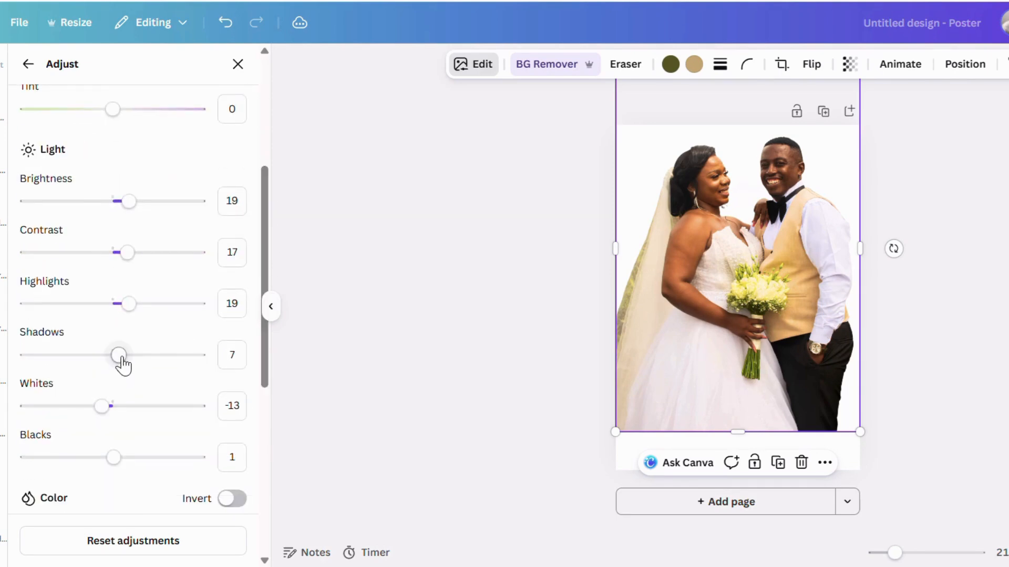
{"action": "left_click_drag", "start_coordinate": [122, 358], "coordinate": [139, 382]}
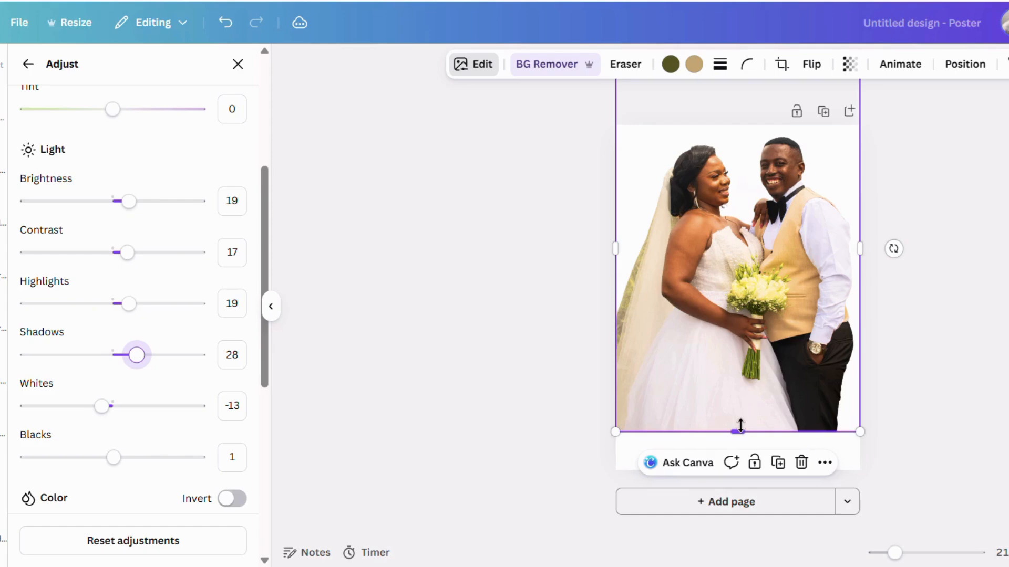
- Crop the couple photo from below so it ends just under the bouquet, and deselect it
{"action": "left_click_drag", "start_coordinate": [740, 426], "coordinate": [748, 335]}
{"action": "left_click", "coordinate": [988, 317]}
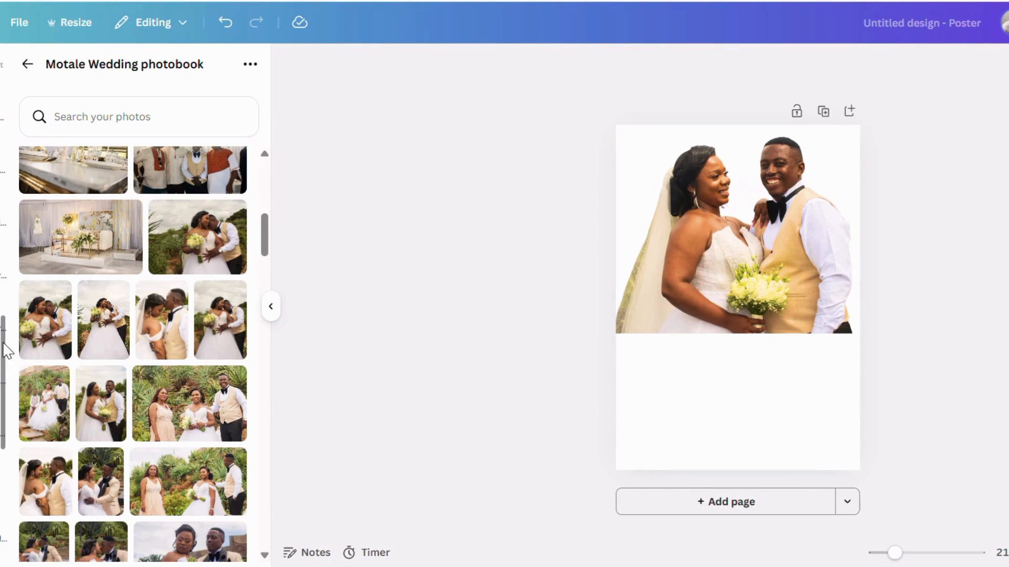
- Search the elements library for "gradient that fades"
{"action": "left_click_drag", "start_coordinate": [3, 348], "coordinate": [3, 277]}
{"action": "scroll", "coordinate": [5, 131], "scroll_direction": "up", "scroll_amount": 3}
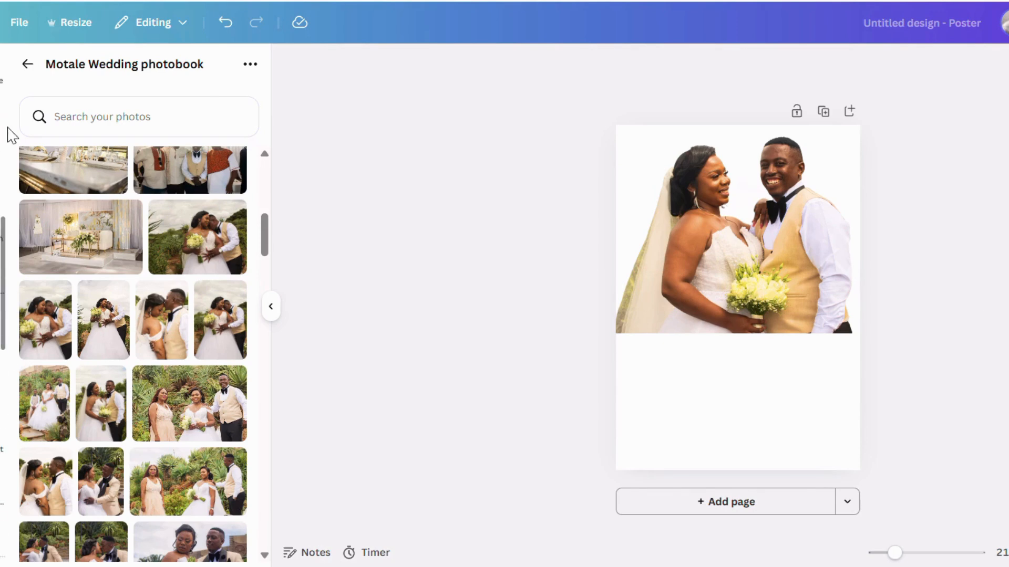
{"action": "scroll", "coordinate": [2, 69], "scroll_direction": "up", "scroll_amount": 3}
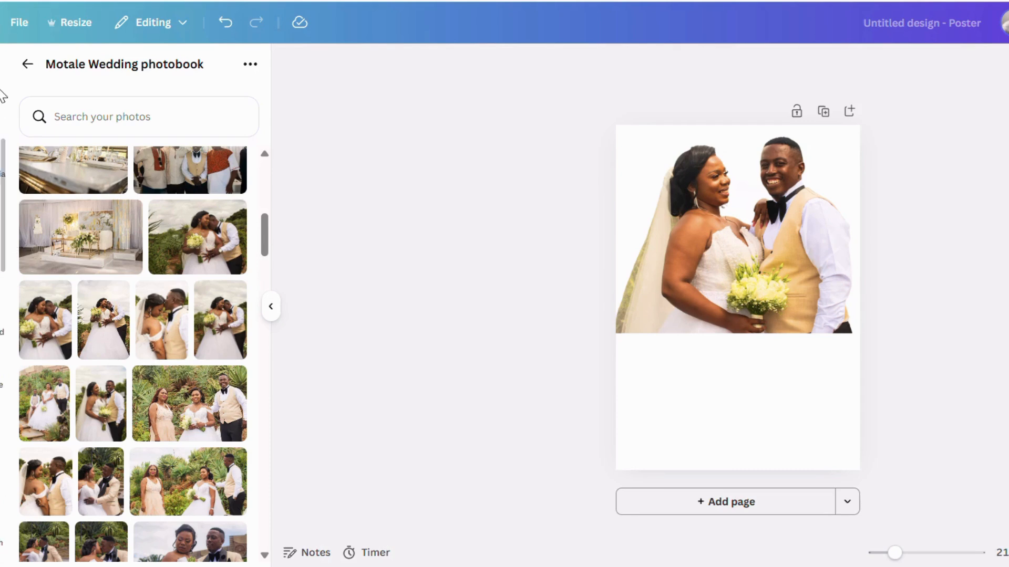
{"action": "left_click_drag", "start_coordinate": [5, 196], "coordinate": [8, 43]}
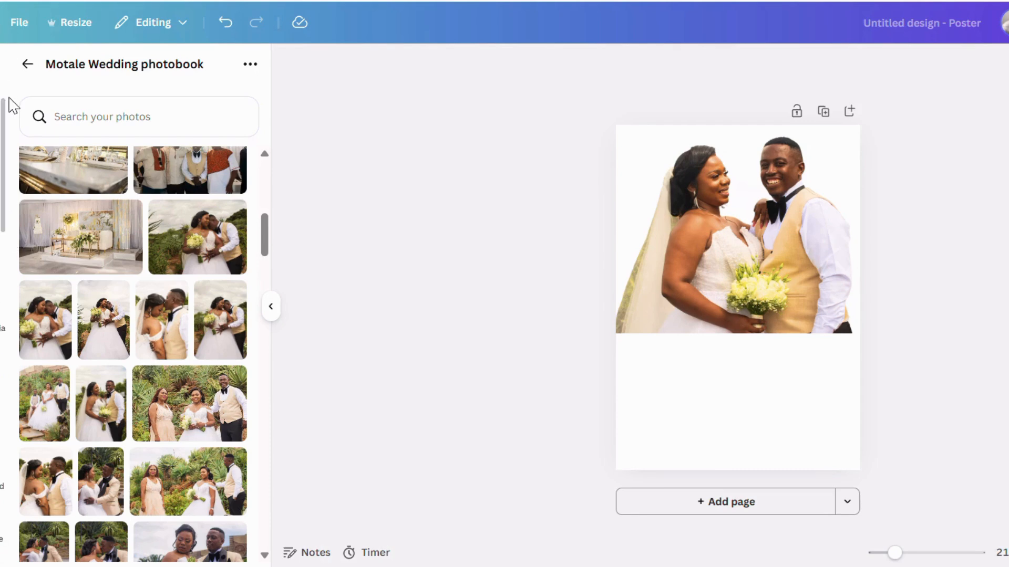
{"action": "left_click_drag", "start_coordinate": [5, 171], "coordinate": [4, 52]}
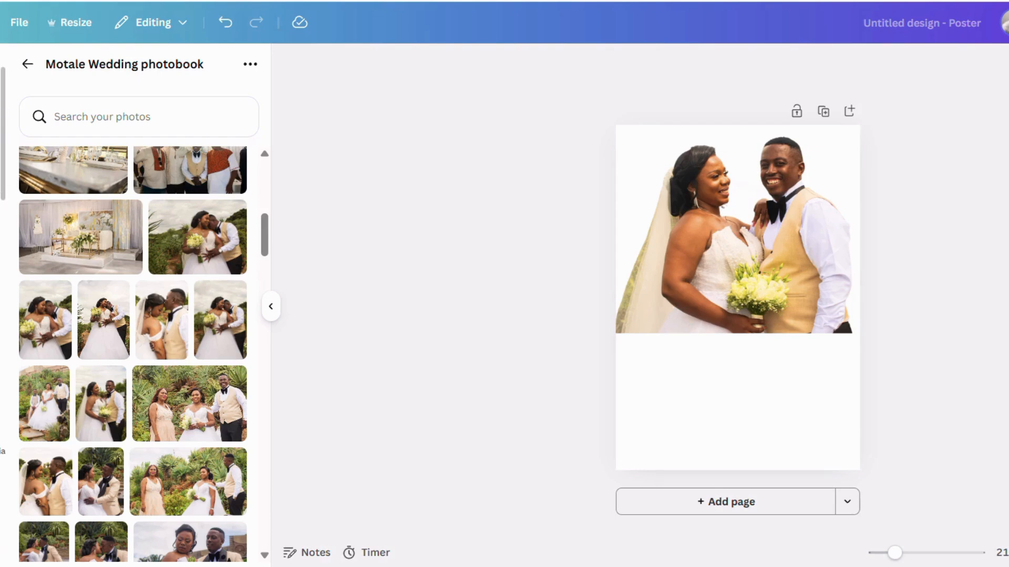
{"action": "left_click", "coordinate": [1, 129]}
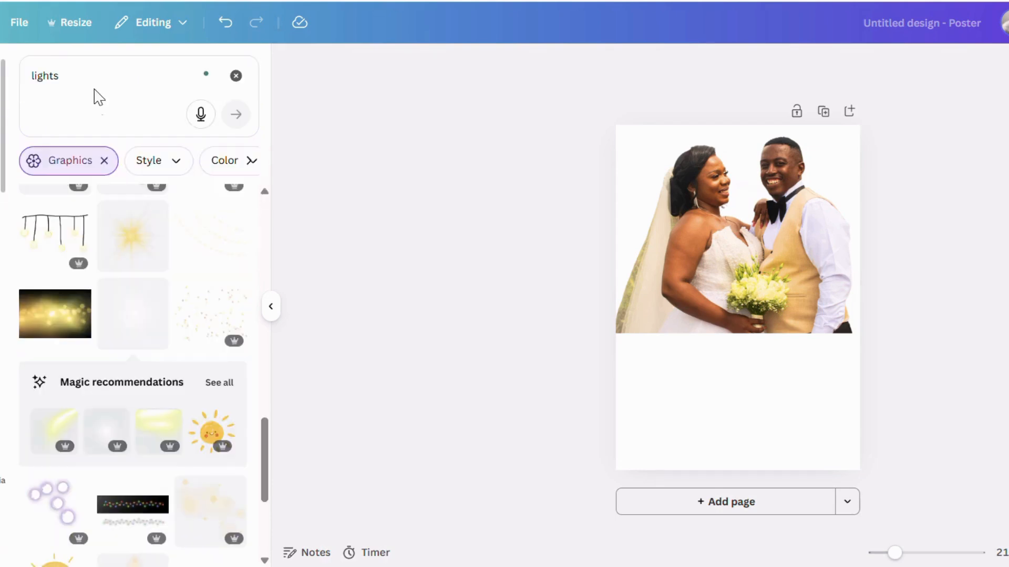
{"action": "left_click_drag", "start_coordinate": [74, 75], "coordinate": [17, 78]}
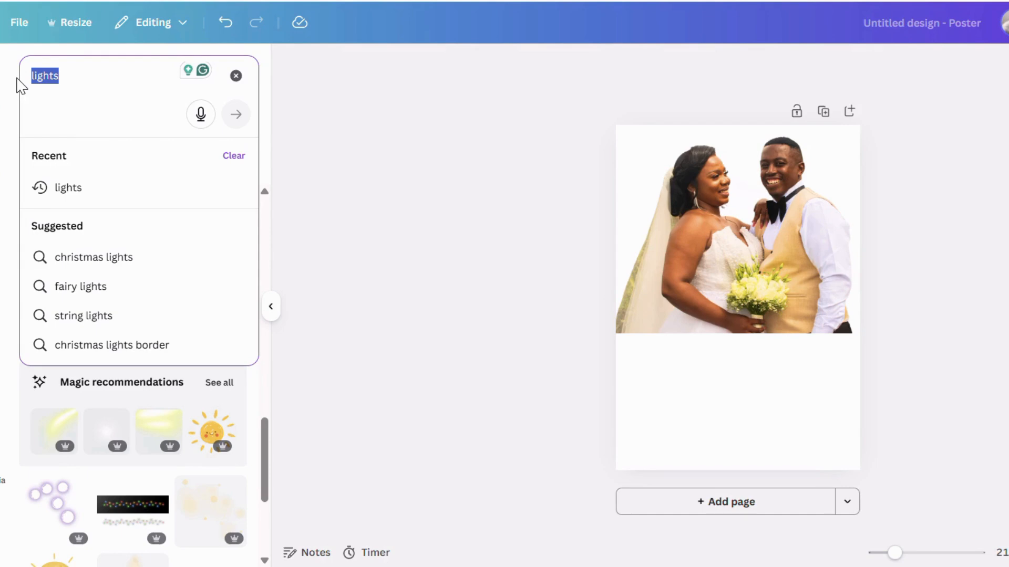
{"action": "type", "text": "gradient"}
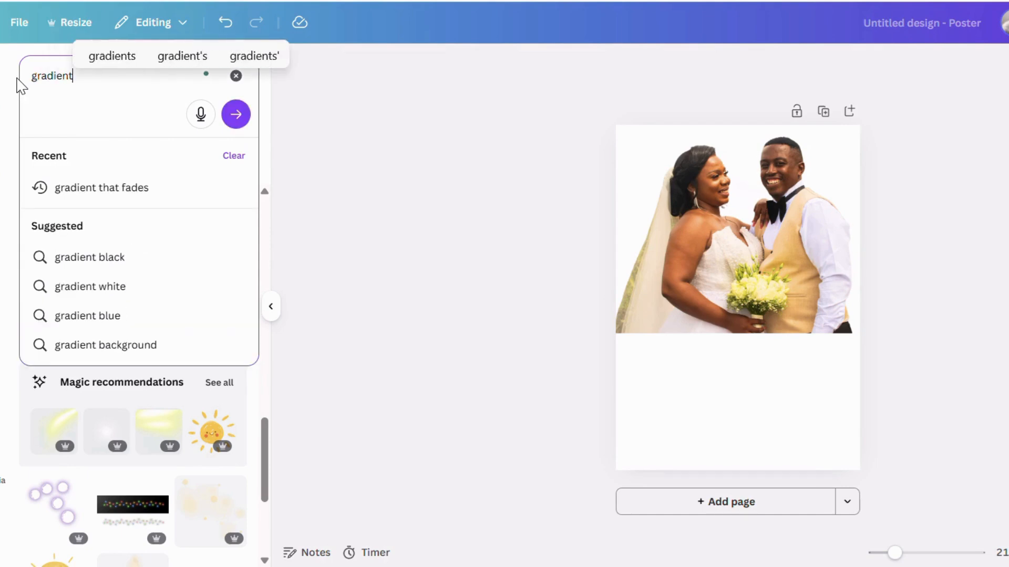
{"action": "type", "text": " that"}
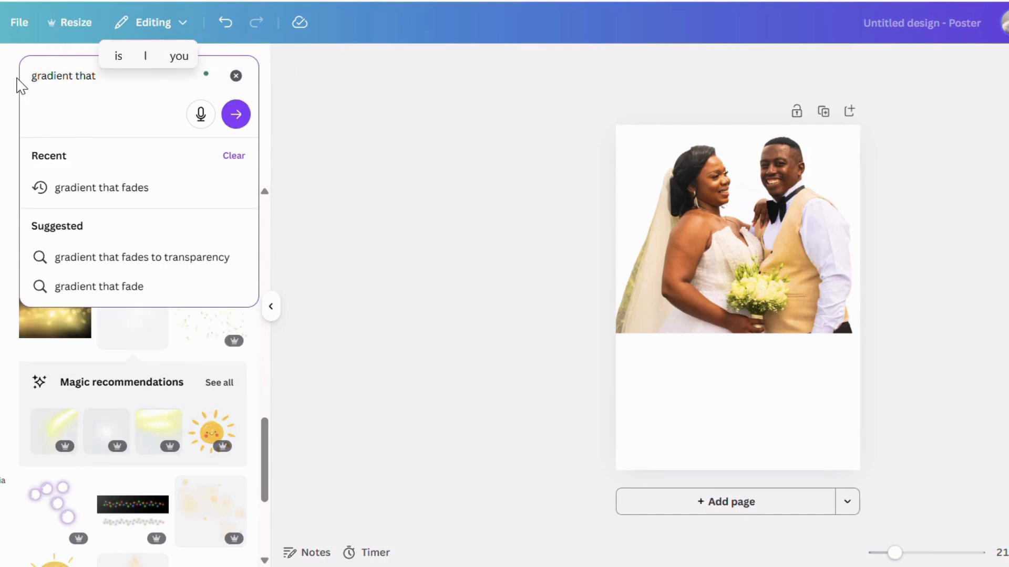
{"action": "type", "text": " fades"}
{"action": "key", "text": "Return"}
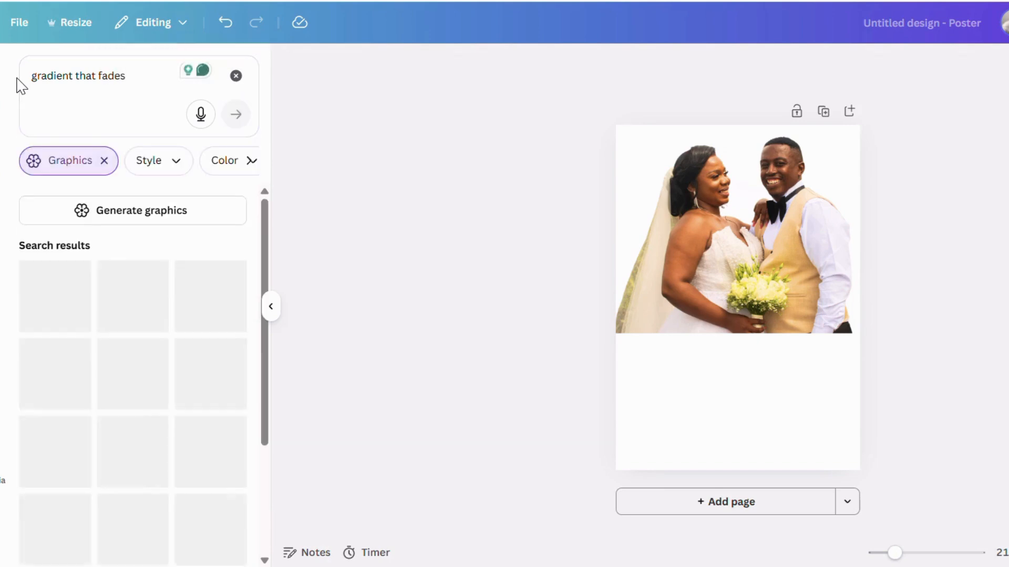
- Add the purple fading gradient from the full graphics results and rotate it so its solid edge faces down over the bouquet
{"action": "left_click", "coordinate": [73, 175]}
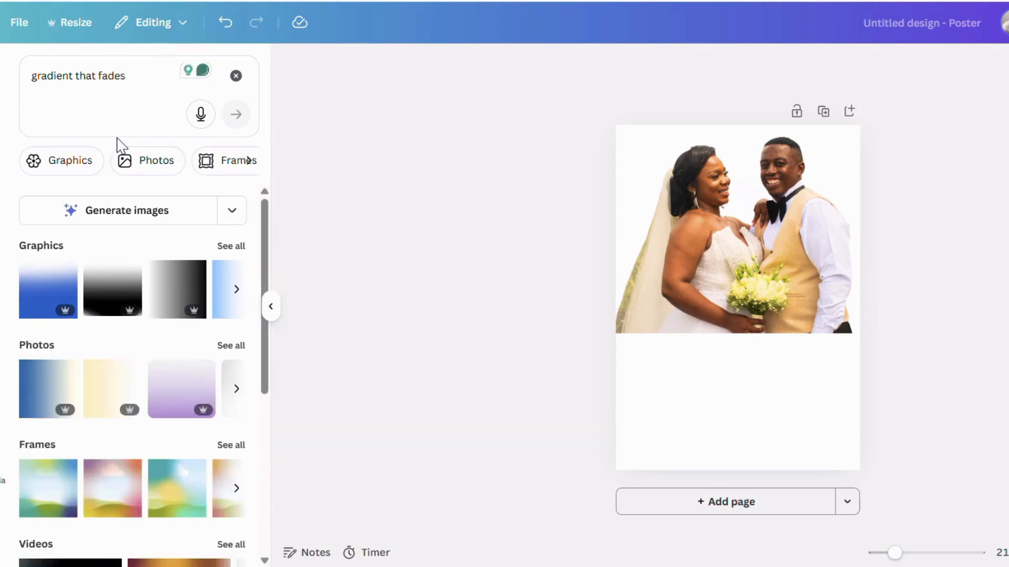
{"action": "left_click", "coordinate": [231, 247]}
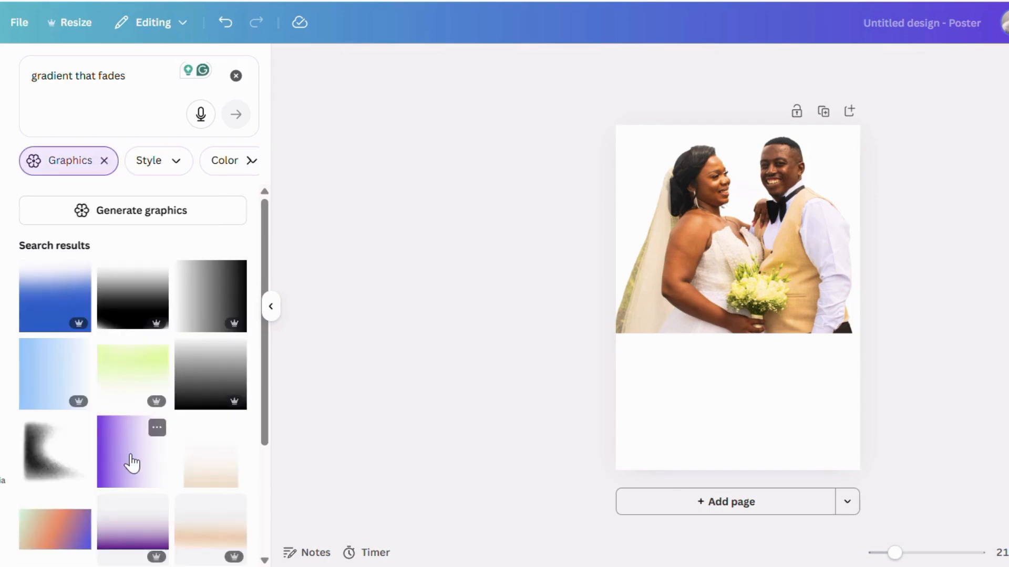
{"action": "left_click", "coordinate": [131, 462]}
{"action": "left_click_drag", "start_coordinate": [737, 380], "coordinate": [777, 297]}
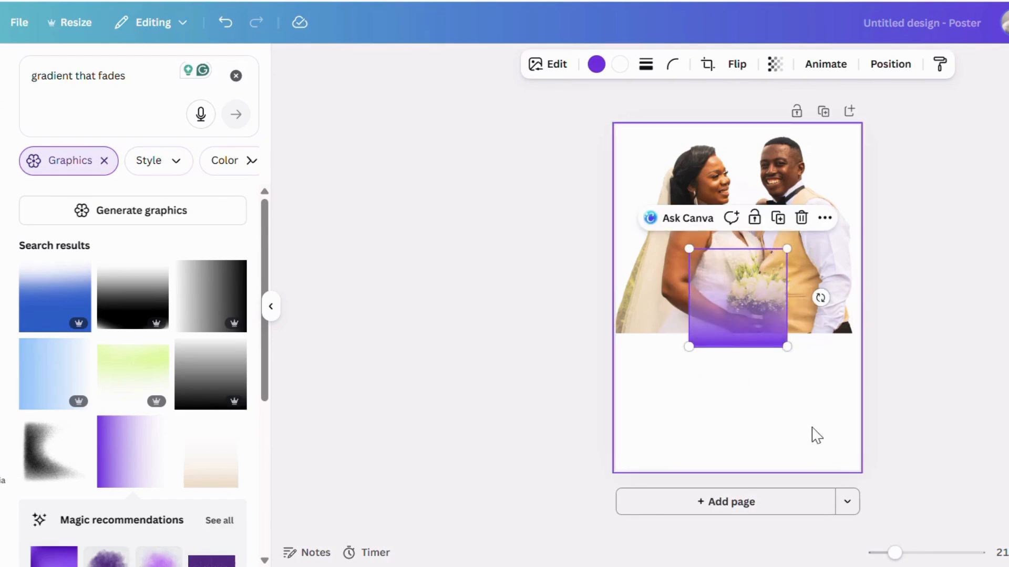
- Set the page background to the custom solid gold #E3BF00
{"action": "left_click", "coordinate": [815, 434]}
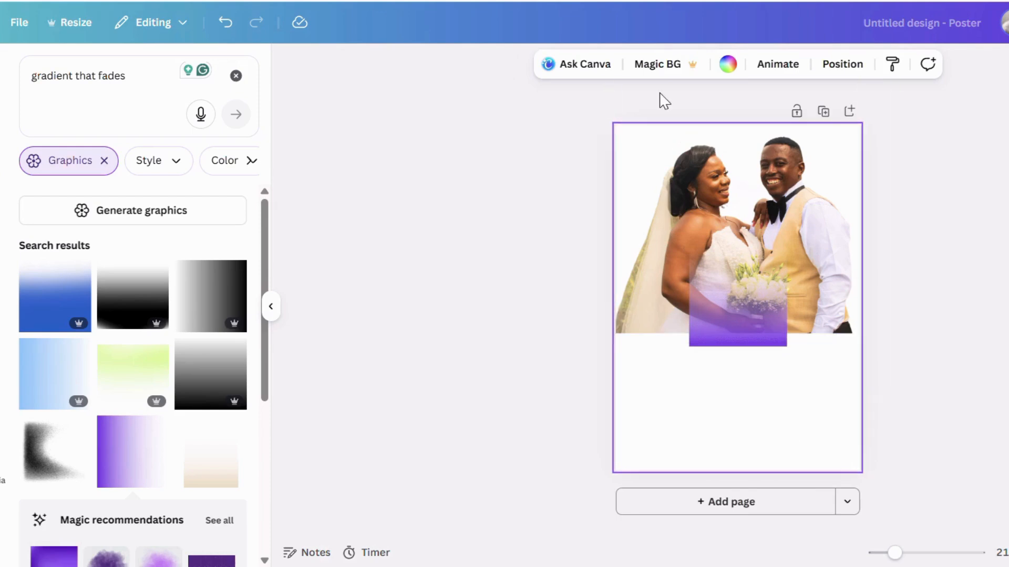
{"action": "left_click", "coordinate": [728, 64]}
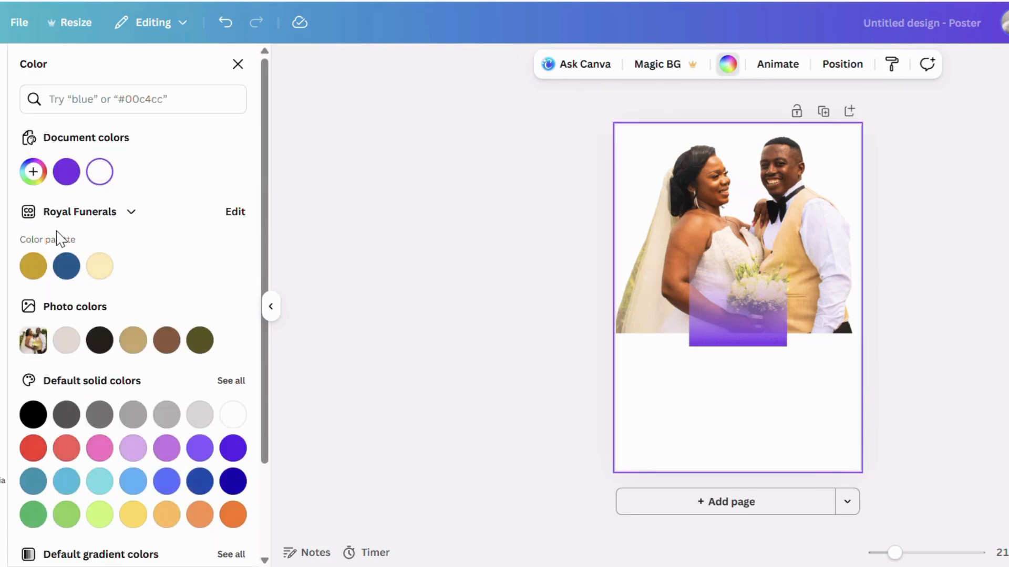
{"action": "left_click", "coordinate": [33, 171]}
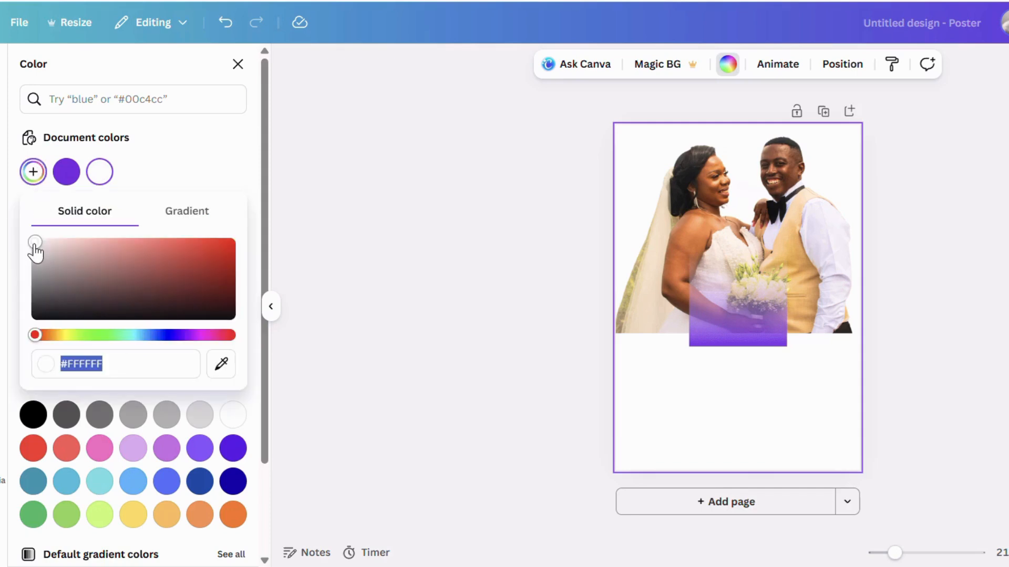
{"action": "left_click_drag", "start_coordinate": [35, 341], "coordinate": [61, 349]}
{"action": "left_click_drag", "start_coordinate": [35, 242], "coordinate": [242, 257]}
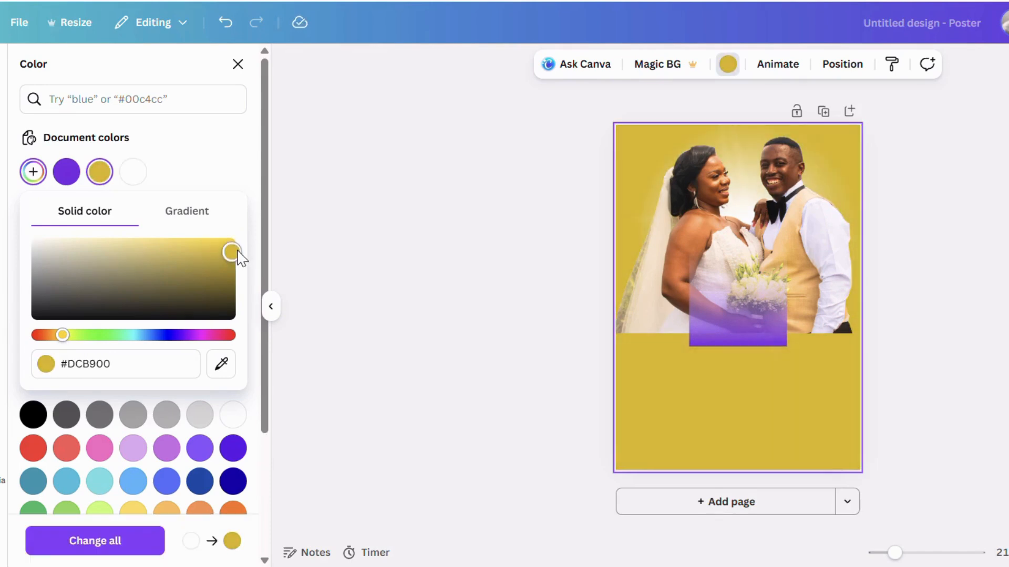
{"action": "left_click_drag", "start_coordinate": [243, 257], "coordinate": [244, 256]}
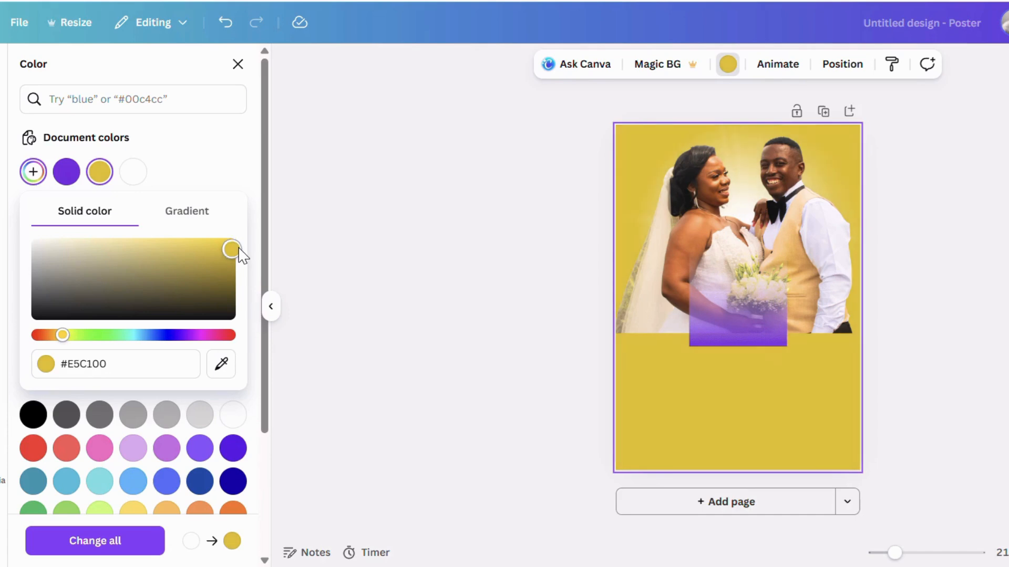
{"action": "left_click_drag", "start_coordinate": [239, 249], "coordinate": [239, 250]}
- Copy the background's hex code and replace the gradient's purple with #E3BF00
{"action": "left_click_drag", "start_coordinate": [60, 364], "coordinate": [124, 367]}
{"action": "key", "text": "ctrl+c"}
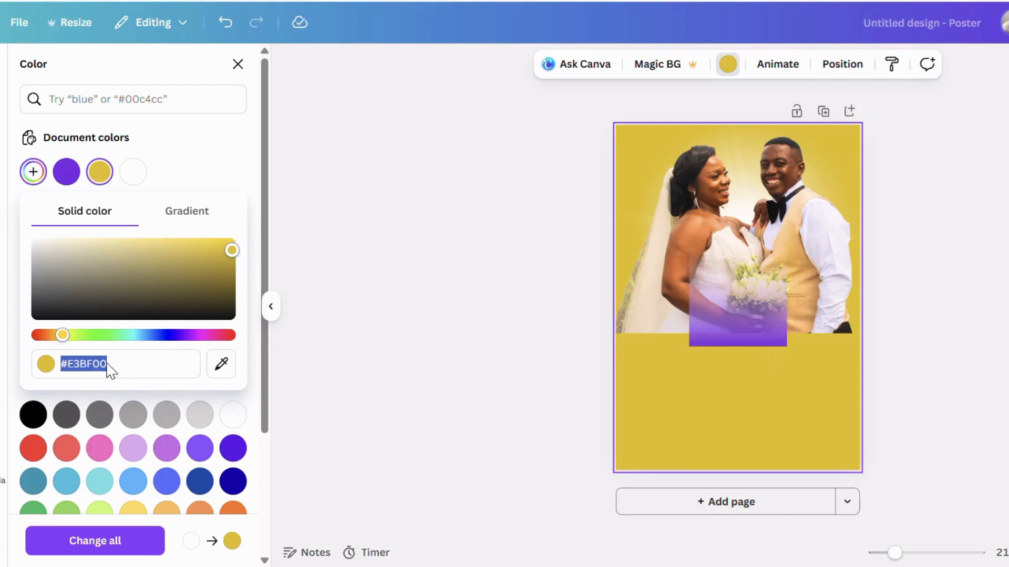
{"action": "right_click", "coordinate": [106, 363]}
{"action": "left_click", "coordinate": [148, 55]}
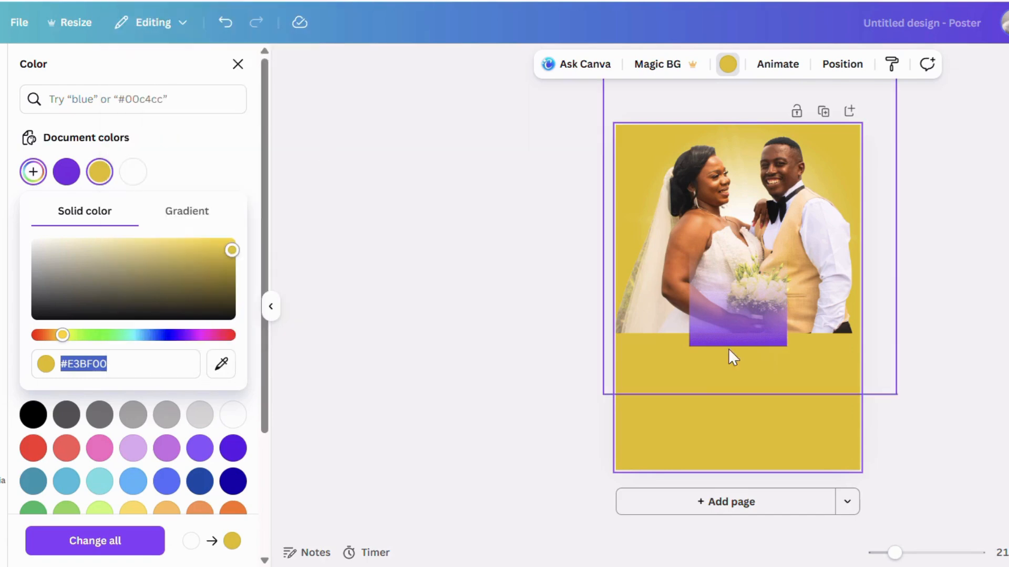
{"action": "left_click", "coordinate": [727, 333]}
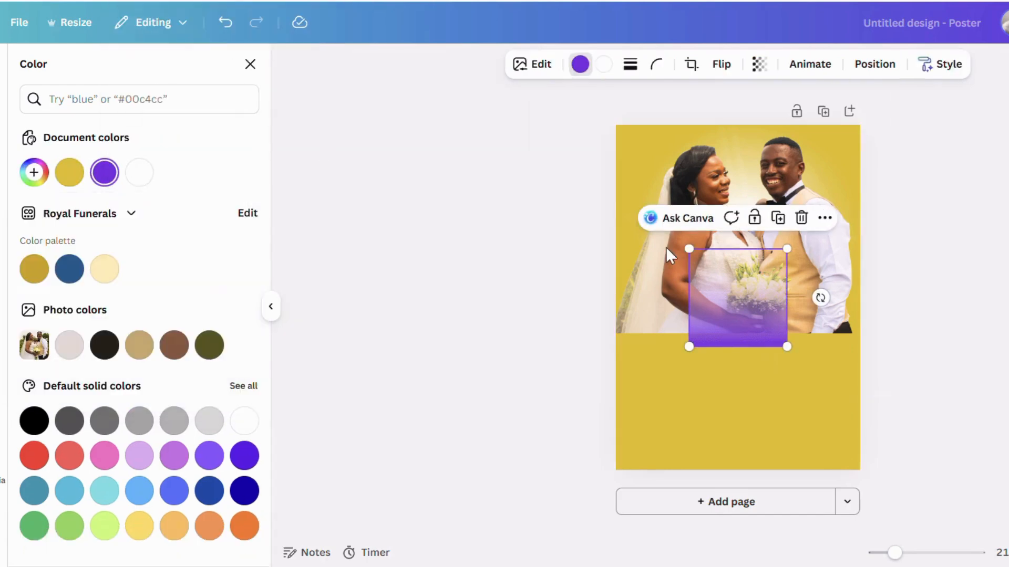
{"action": "left_click", "coordinate": [106, 174]}
{"action": "key", "text": "ctrl+v"}
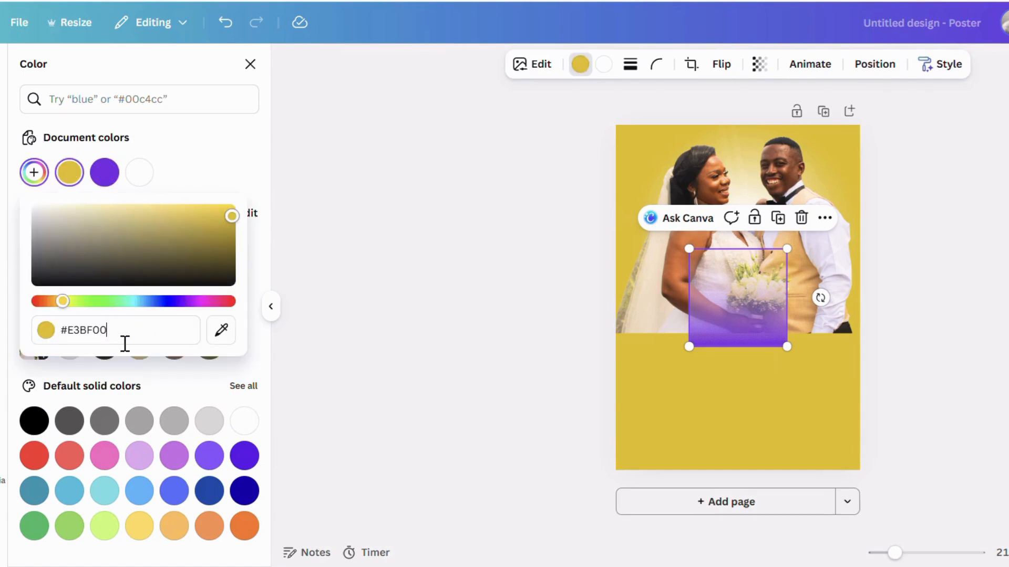
- Enlarge the gold gradient to the page's full width over the photo and stack a duplicate aligned with the page's upper edge
{"action": "left_click_drag", "start_coordinate": [720, 319], "coordinate": [658, 317]}
{"action": "left_click_drag", "start_coordinate": [743, 361], "coordinate": [761, 240]}
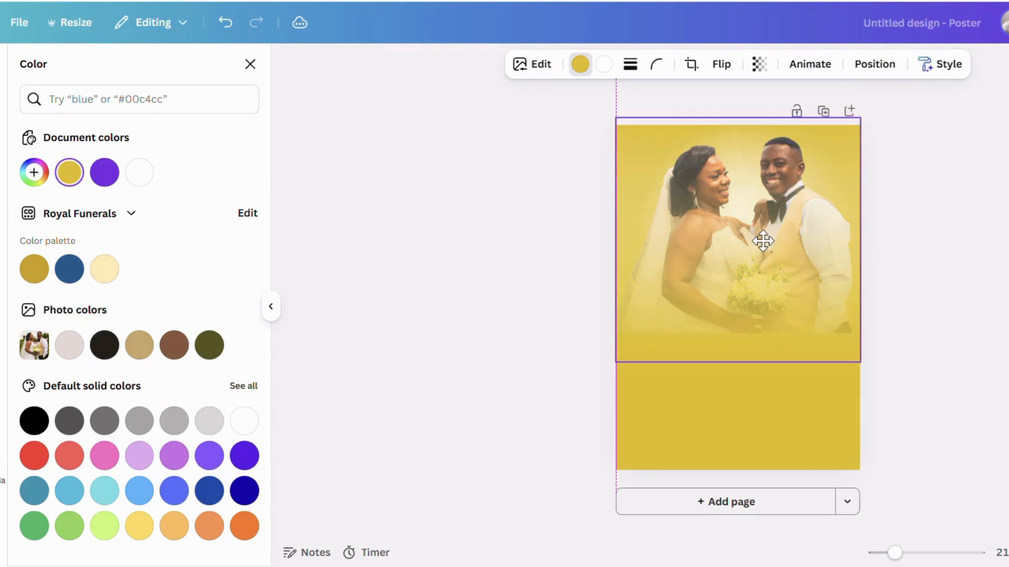
{"action": "left_click", "coordinate": [778, 394]}
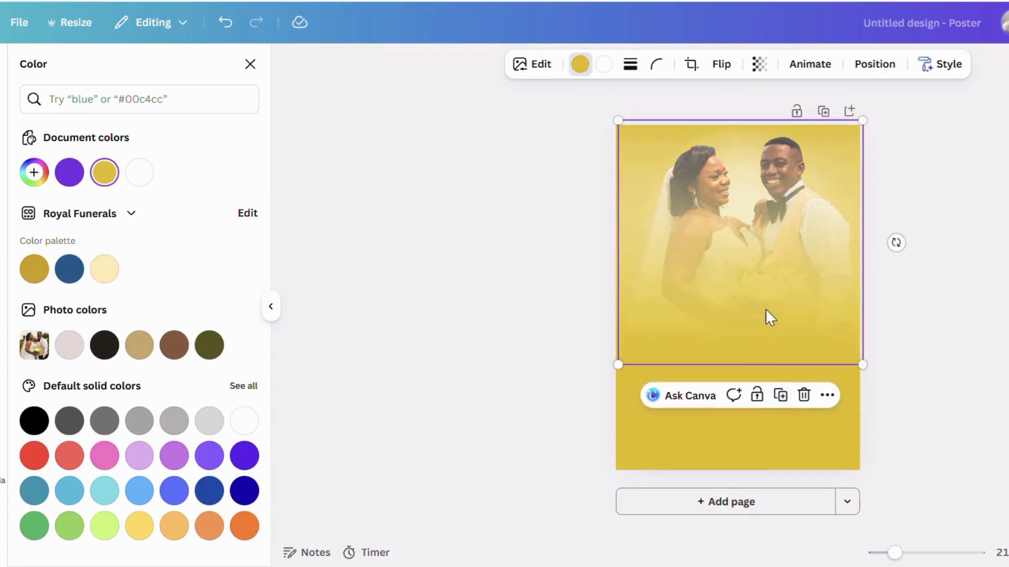
{"action": "mouse_move", "coordinate": [766, 310]}
{"action": "left_mouse_down"}
{"action": "mouse_move", "coordinate": [765, 328]}
{"action": "mouse_move", "coordinate": [767, 315]}
{"action": "left_mouse_up"}
- Delete the two white glow layers that lie between the couple photo and the background
{"action": "left_click", "coordinate": [873, 65]}
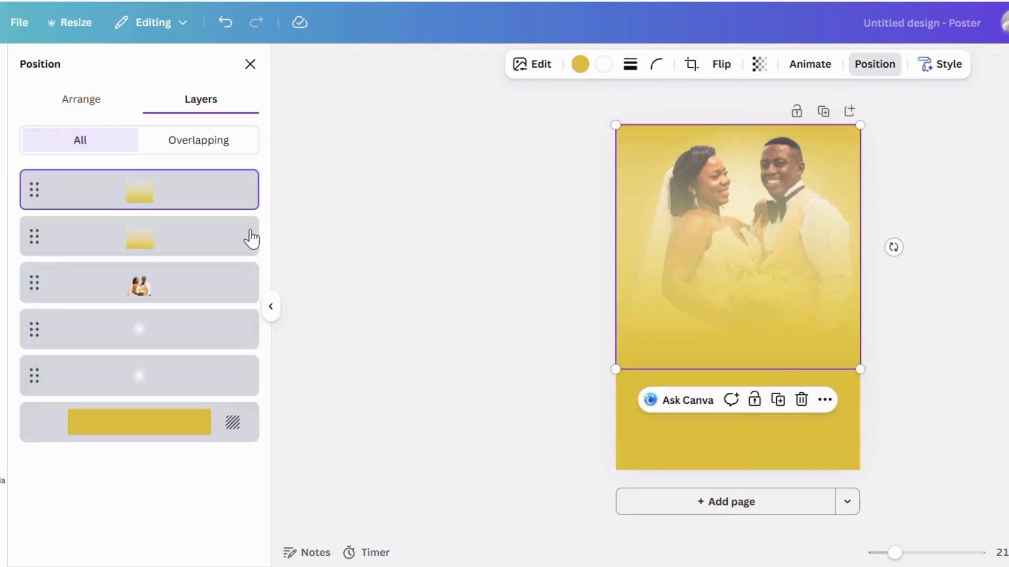
{"action": "left_click", "coordinate": [205, 342]}
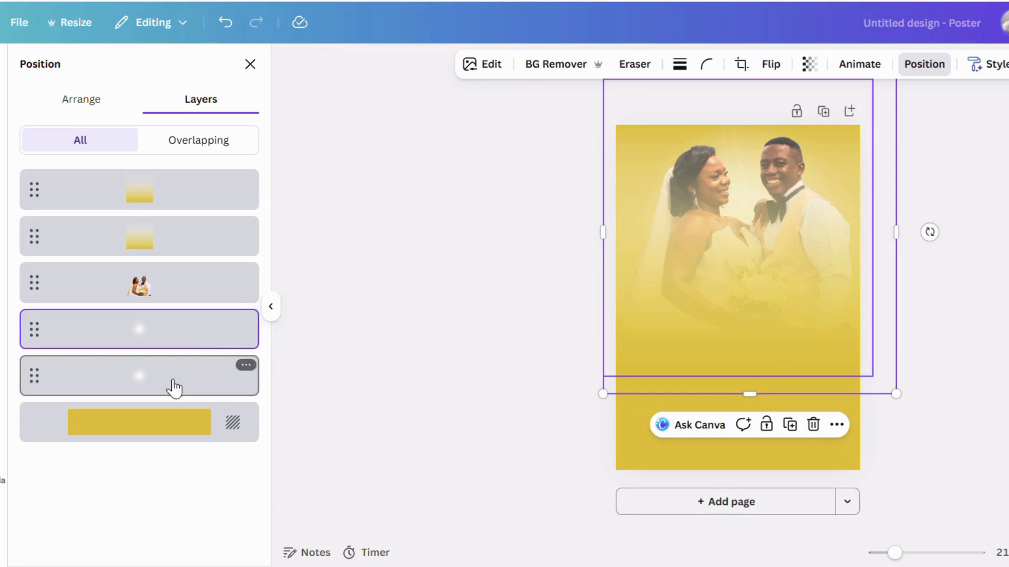
{"action": "left_click", "coordinate": [178, 383]}
{"action": "left_click", "coordinate": [220, 339]}
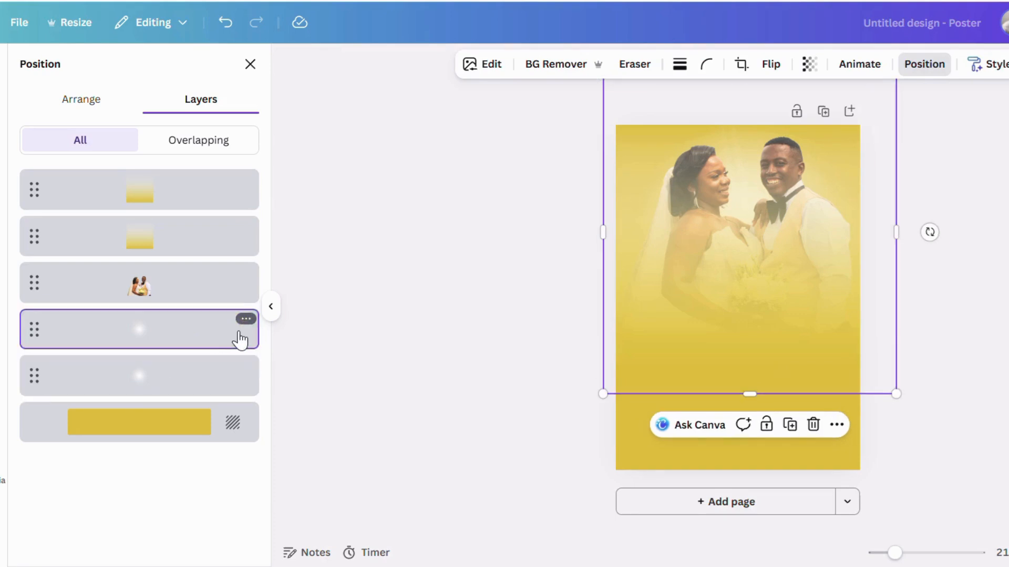
{"action": "left_click", "coordinate": [813, 425]}
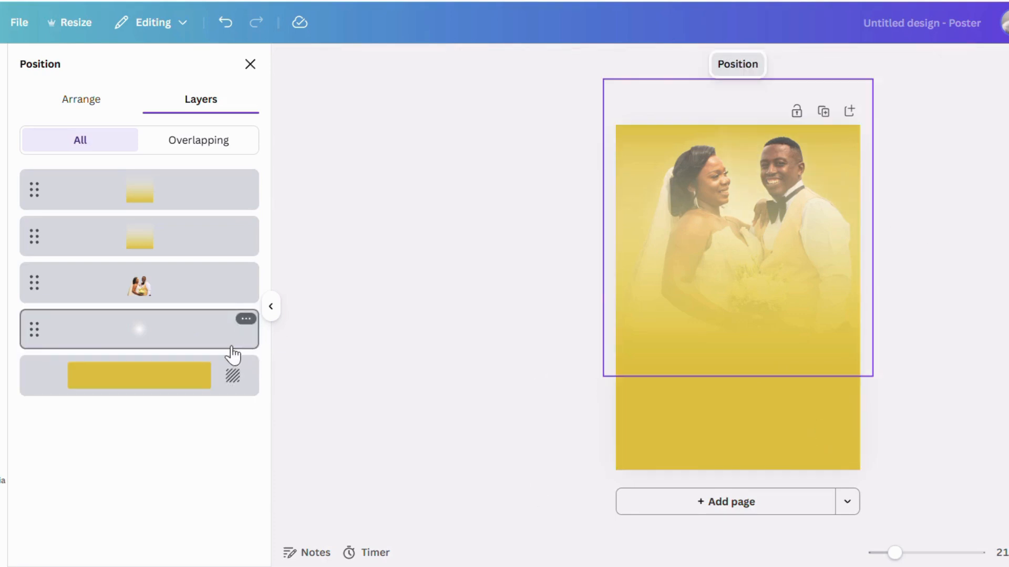
{"action": "left_click", "coordinate": [247, 320]}
{"action": "left_click", "coordinate": [802, 407]}
{"action": "left_click", "coordinate": [802, 407]}
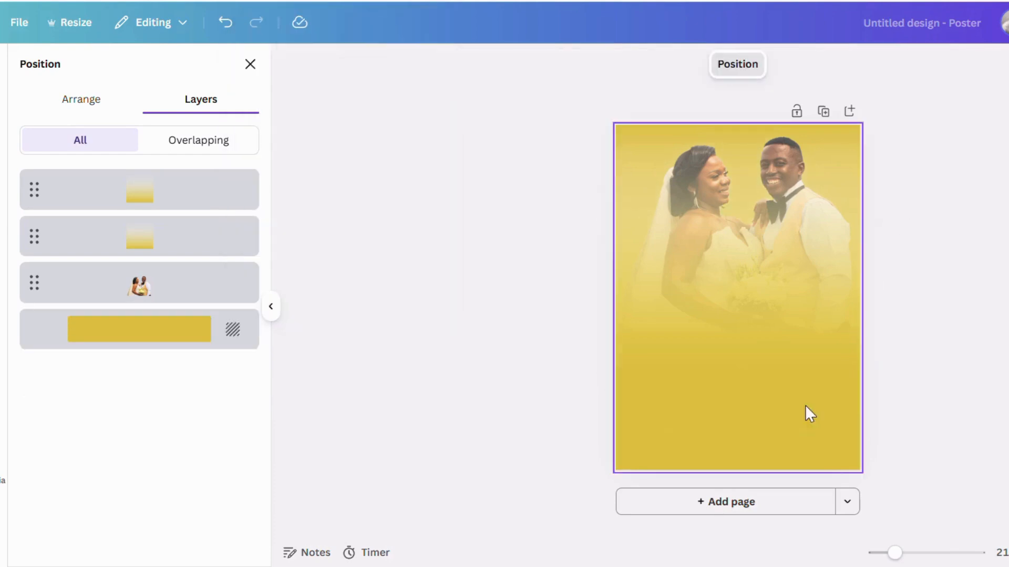
- Search the elements library for "lights" and limit the results to graphics
{"action": "left_click", "coordinate": [984, 383]}
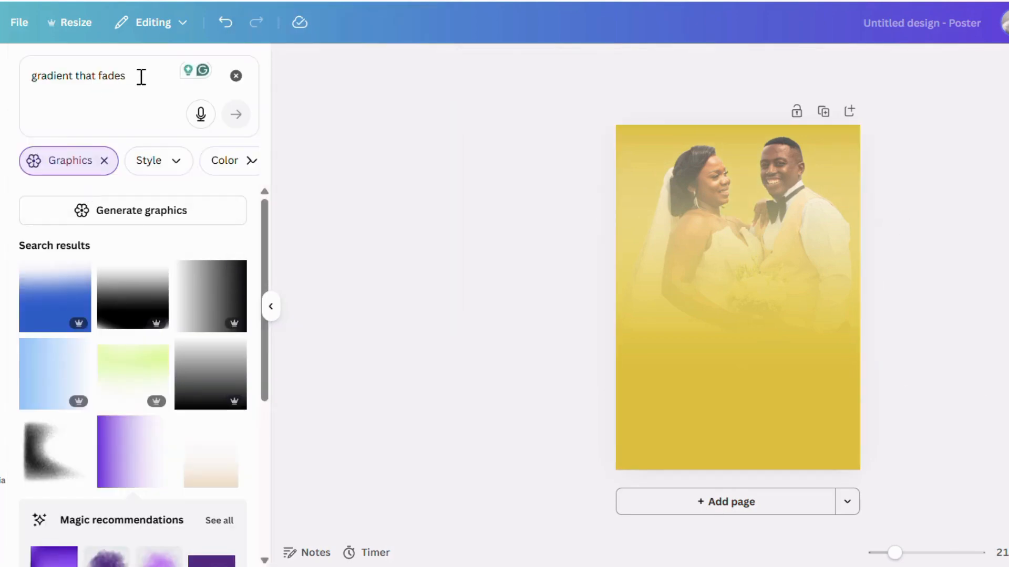
{"action": "left_click", "coordinate": [141, 77]}
{"action": "left_click", "coordinate": [0, 128]}
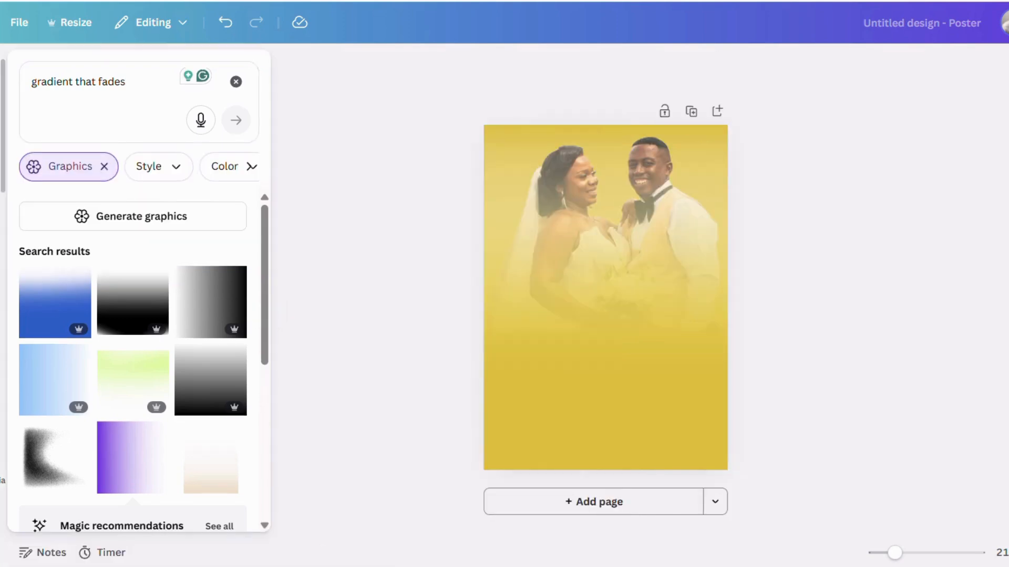
{"action": "left_click", "coordinate": [133, 79]}
{"action": "left_click_drag", "start_coordinate": [133, 80], "coordinate": [24, 84]}
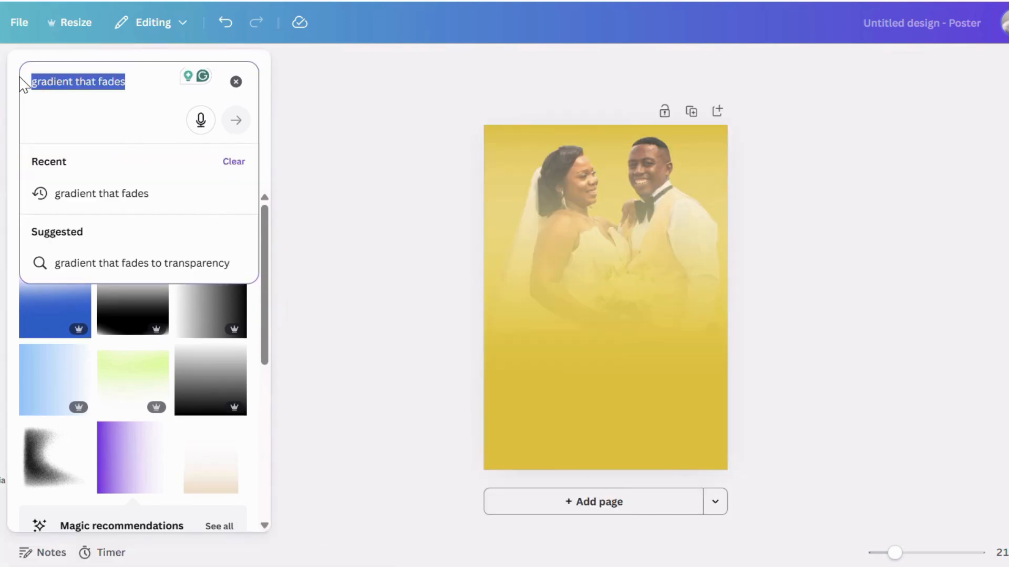
{"action": "type", "text": "lights"}
{"action": "key", "text": "Return"}
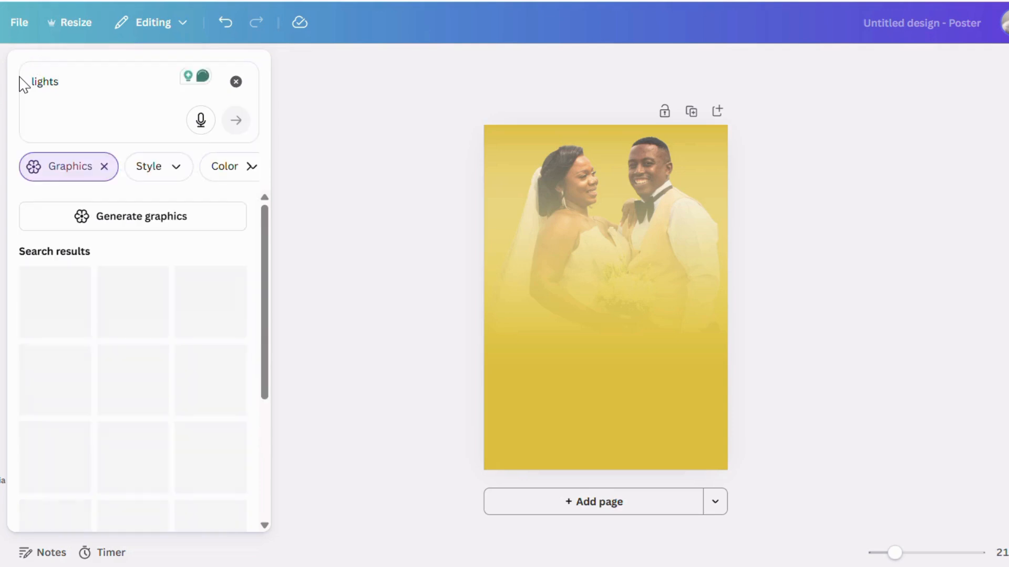
{"action": "left_click", "coordinate": [70, 172]}
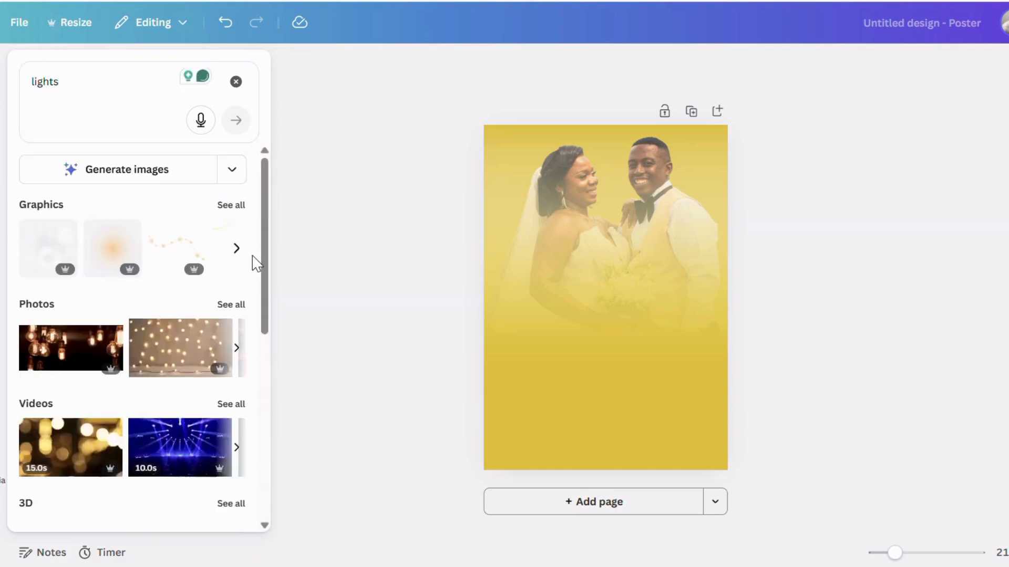
{"action": "left_click", "coordinate": [68, 167]}
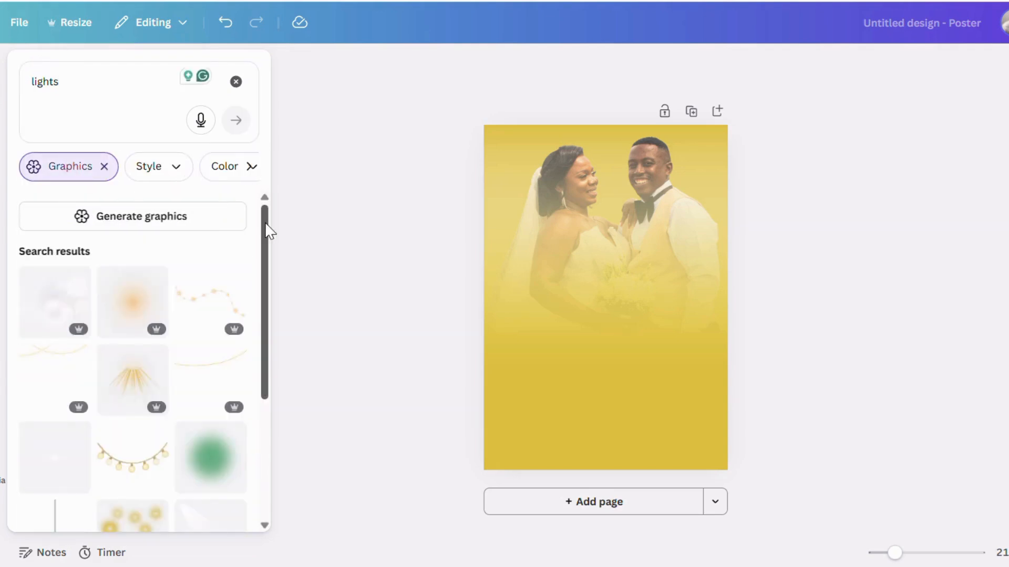
{"action": "left_click_drag", "start_coordinate": [265, 222], "coordinate": [288, 458]}
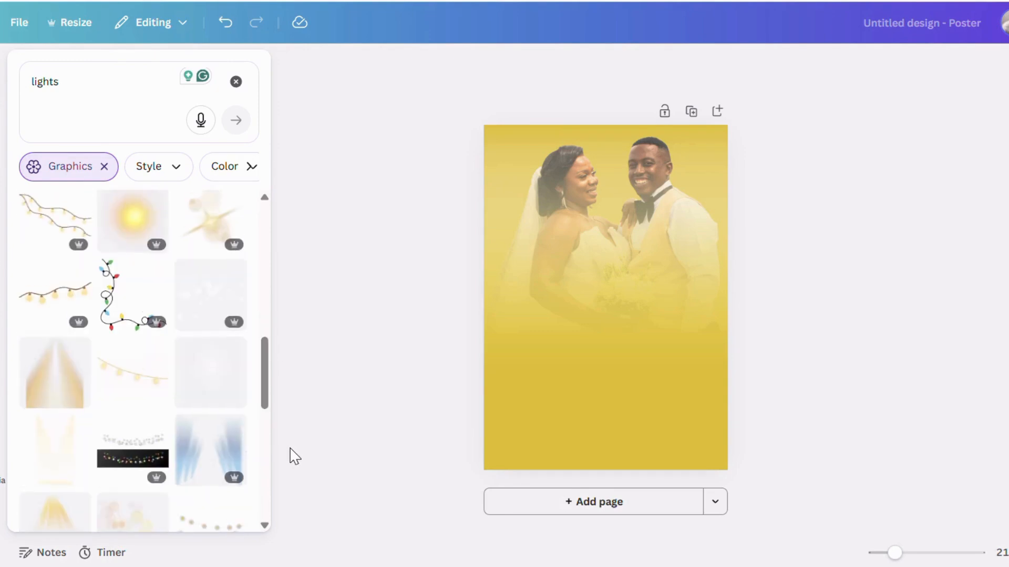
{"action": "left_click_drag", "start_coordinate": [273, 370], "coordinate": [274, 484]}
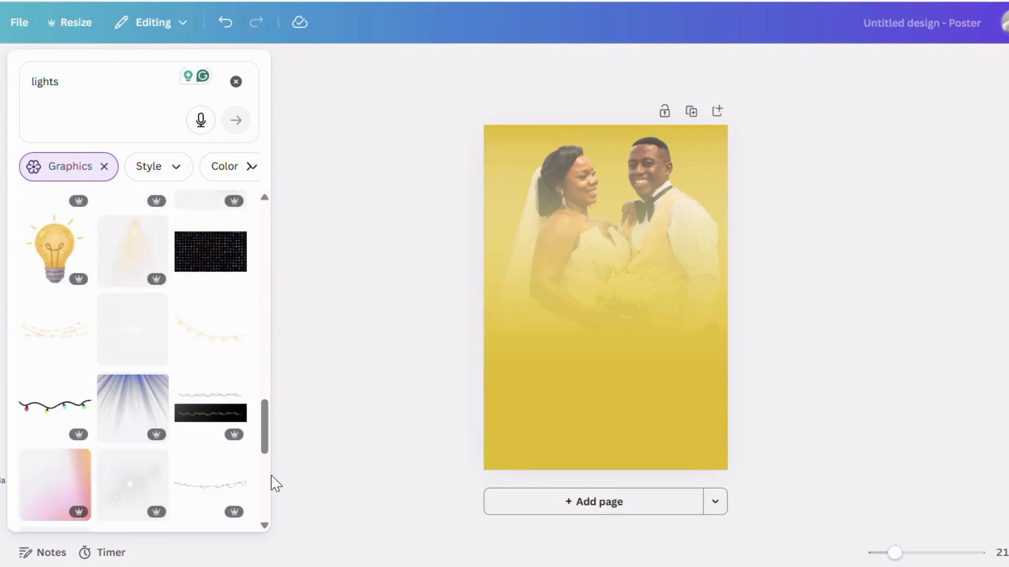
{"action": "left_click_drag", "start_coordinate": [254, 420], "coordinate": [292, 423]}
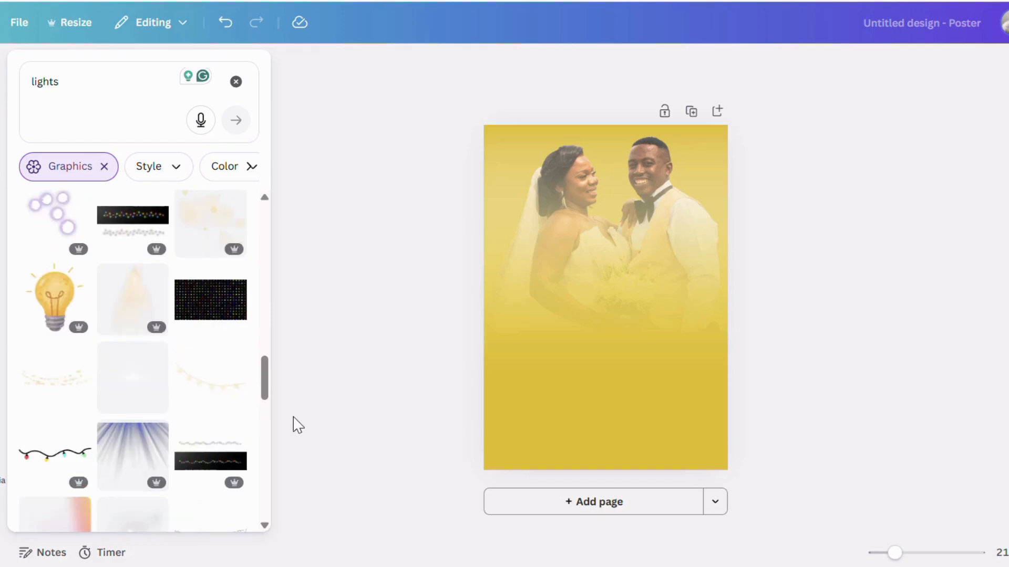
{"action": "left_click", "coordinate": [141, 399]}
{"action": "left_click", "coordinate": [669, 221]}
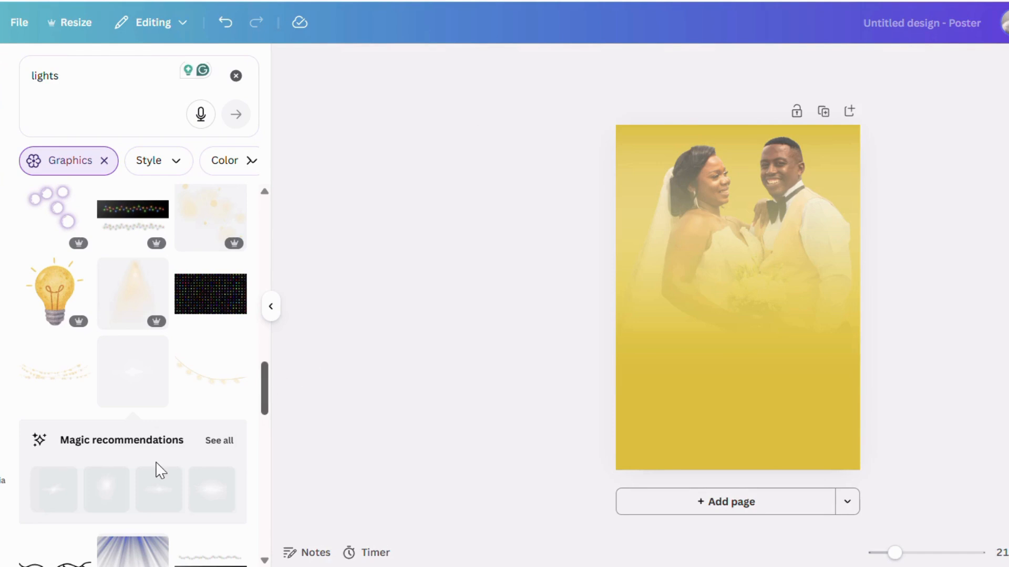
{"action": "left_click", "coordinate": [101, 501]}
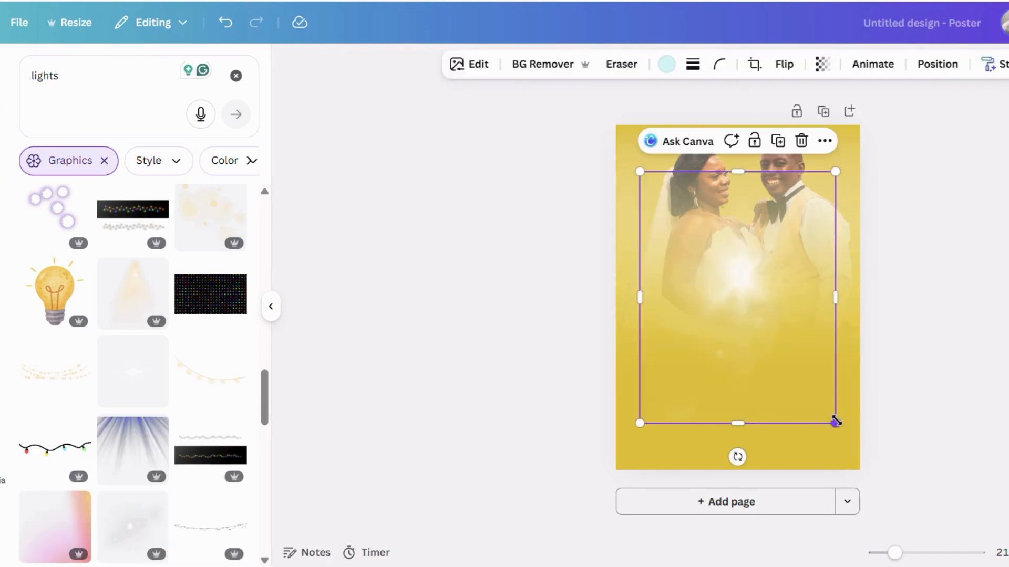
{"action": "left_click_drag", "start_coordinate": [835, 422], "coordinate": [993, 532]}
{"action": "left_click", "coordinate": [860, 140]}
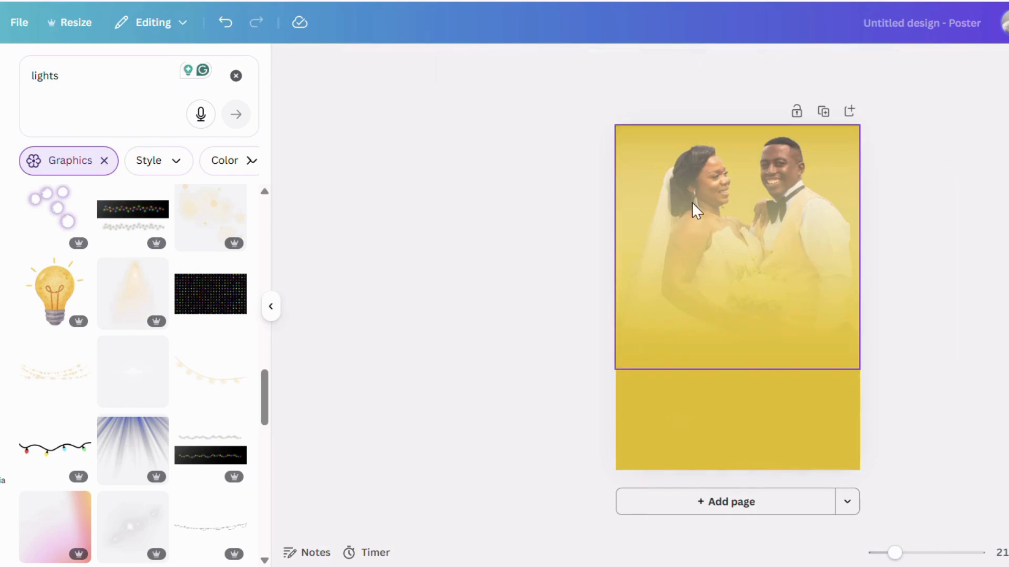
- Add the soft white starburst light graphic to the poster, enlarge it beyond the page edge, and duplicate the page
{"action": "left_click_drag", "start_coordinate": [271, 393], "coordinate": [272, 317]}
{"action": "scroll", "coordinate": [210, 261], "scroll_direction": "up", "scroll_amount": 1}
{"action": "left_click", "coordinate": [210, 261]}
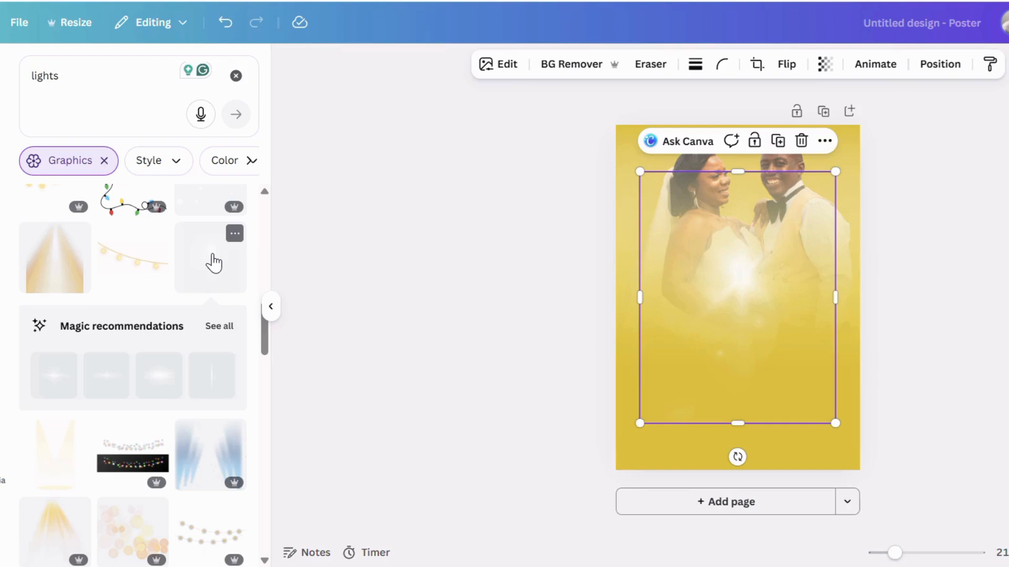
{"action": "left_click_drag", "start_coordinate": [844, 428], "coordinate": [900, 507]}
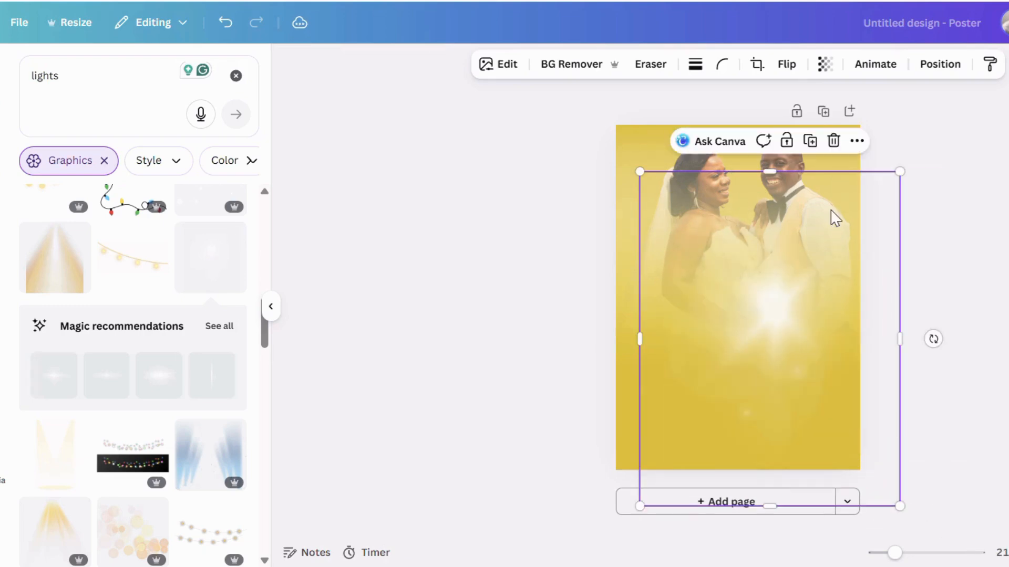
{"action": "left_click", "coordinate": [824, 113]}
{"action": "left_click_drag", "start_coordinate": [267, 320], "coordinate": [263, 254]}
{"action": "left_click", "coordinate": [56, 387]}
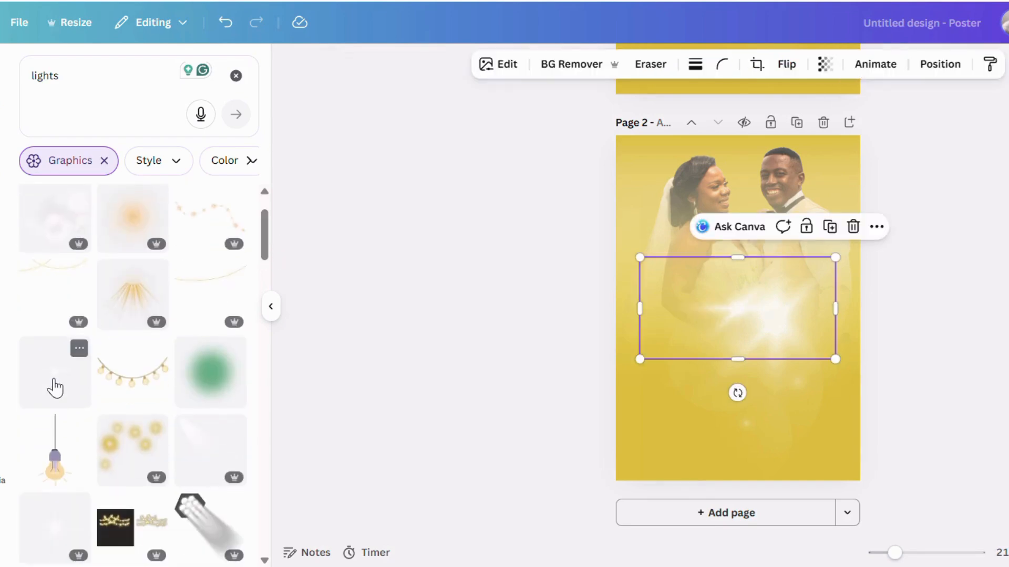
{"action": "left_click_drag", "start_coordinate": [727, 303], "coordinate": [699, 288]}
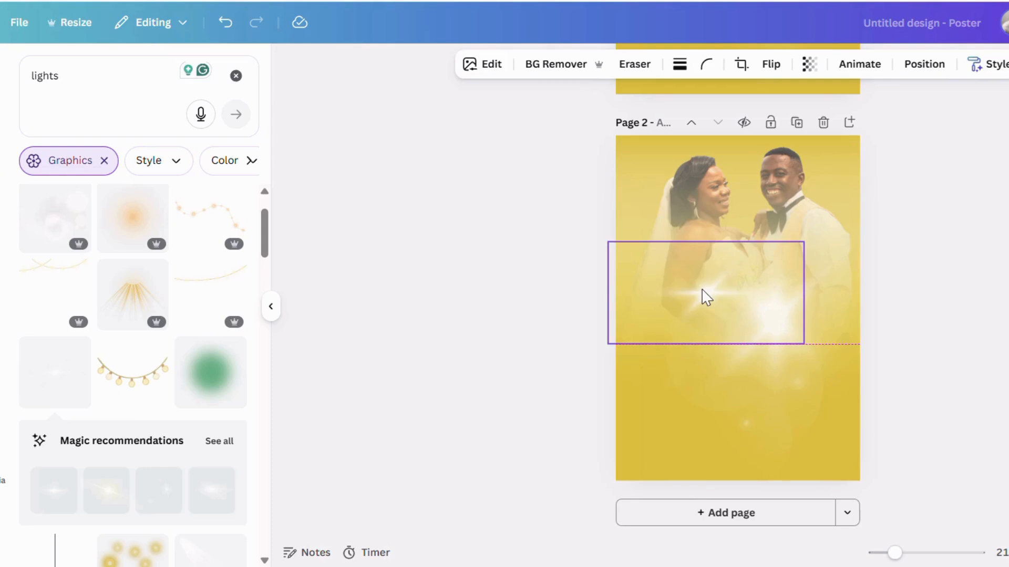
{"action": "left_click", "coordinate": [770, 209]}
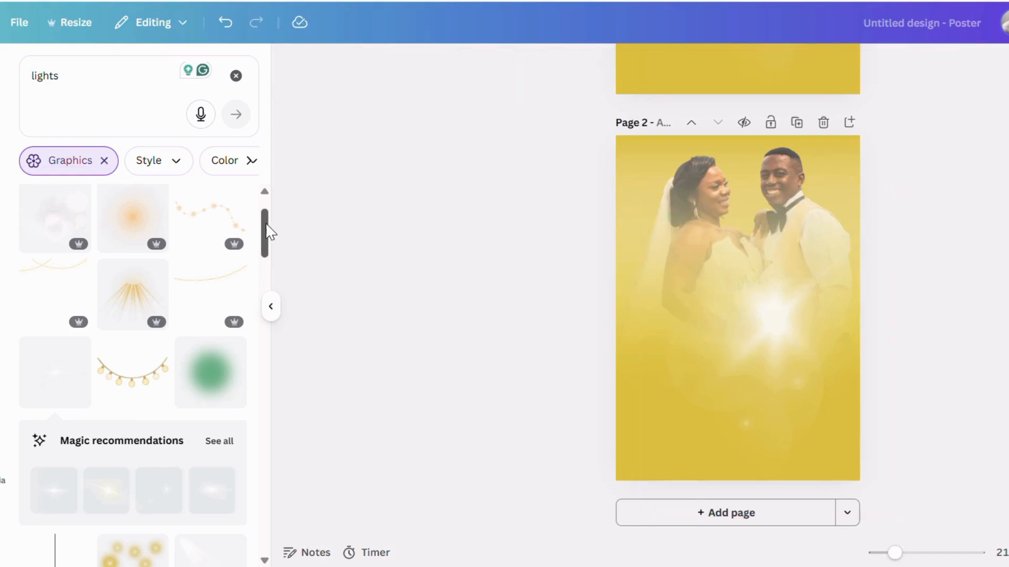
{"action": "left_click_drag", "start_coordinate": [268, 231], "coordinate": [263, 279]}
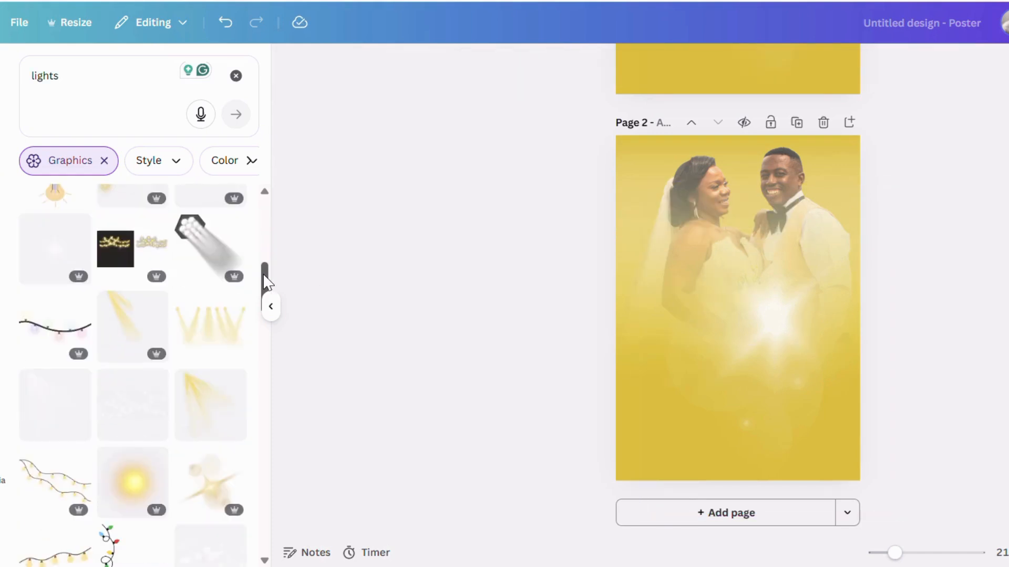
{"action": "left_click", "coordinate": [62, 265]}
{"action": "left_click_drag", "start_coordinate": [740, 306], "coordinate": [714, 251]}
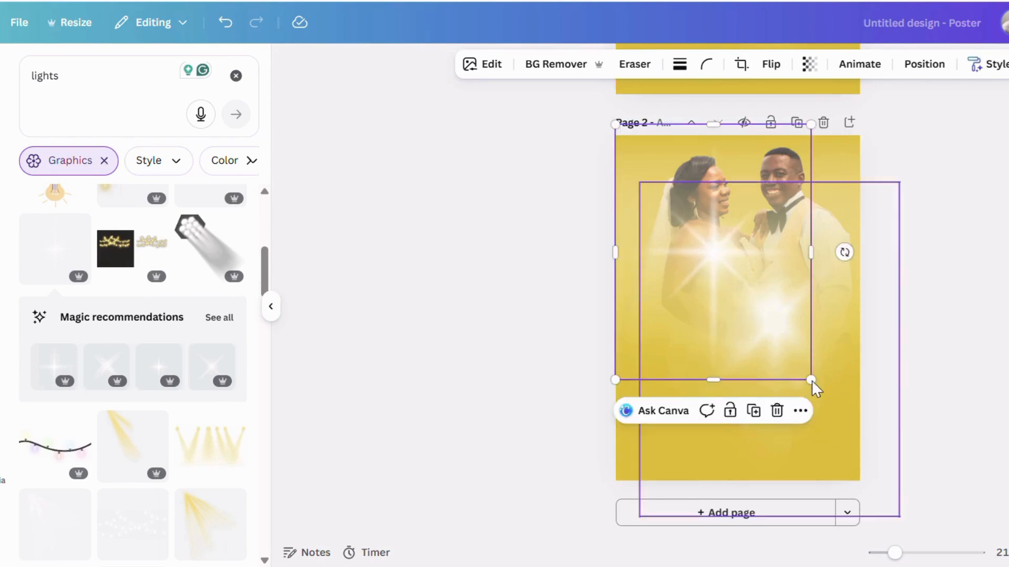
{"action": "left_click", "coordinate": [777, 411]}
{"action": "left_click_drag", "start_coordinate": [268, 276], "coordinate": [259, 323]}
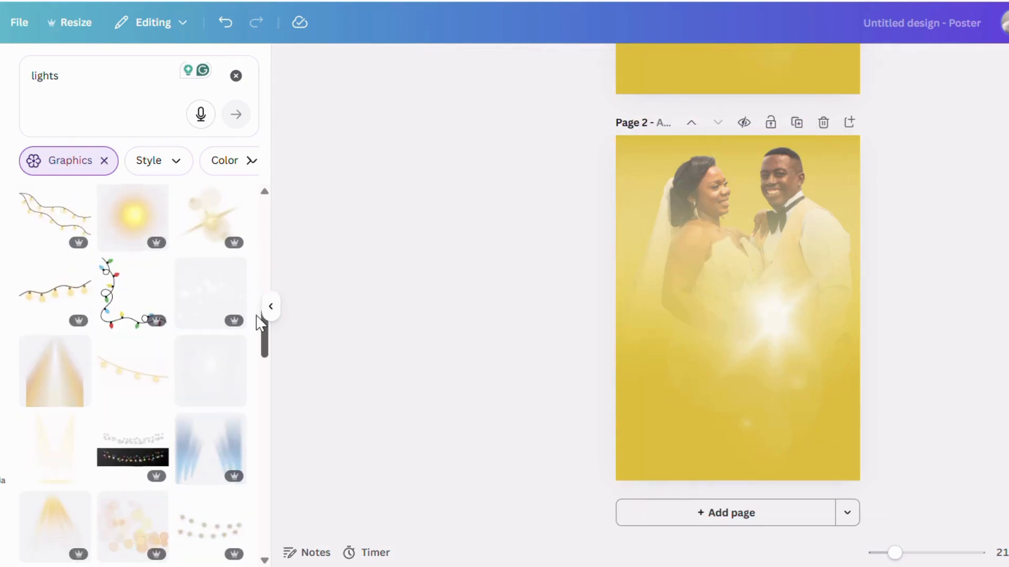
{"action": "left_click", "coordinate": [207, 286]}
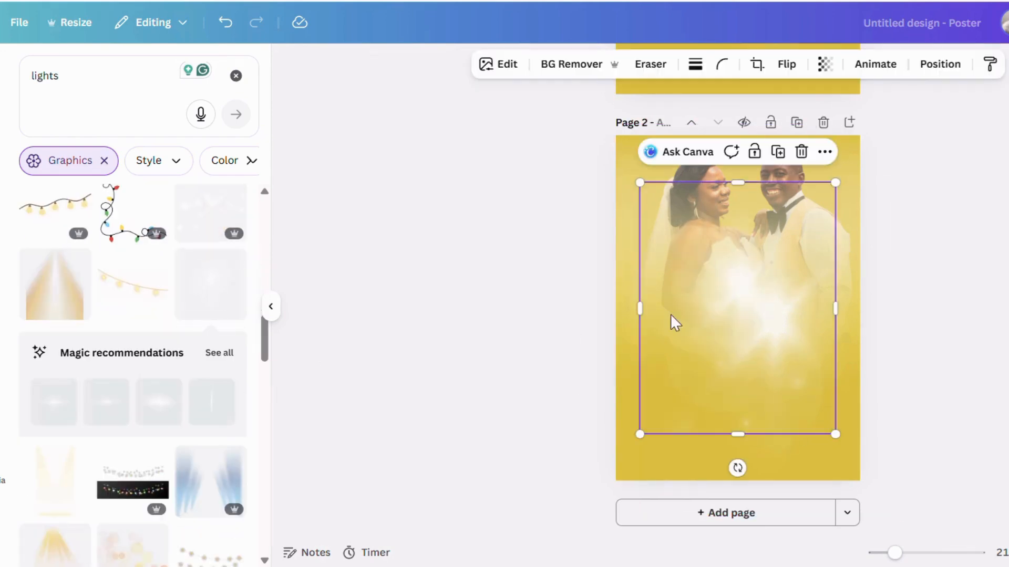
{"action": "left_click_drag", "start_coordinate": [740, 288], "coordinate": [715, 311]}
{"action": "left_click", "coordinate": [779, 191]}
- Move the white glow on page 2 up between the couple's faces and place its layer directly behind the photo
{"action": "left_click_drag", "start_coordinate": [780, 330], "coordinate": [764, 239]}
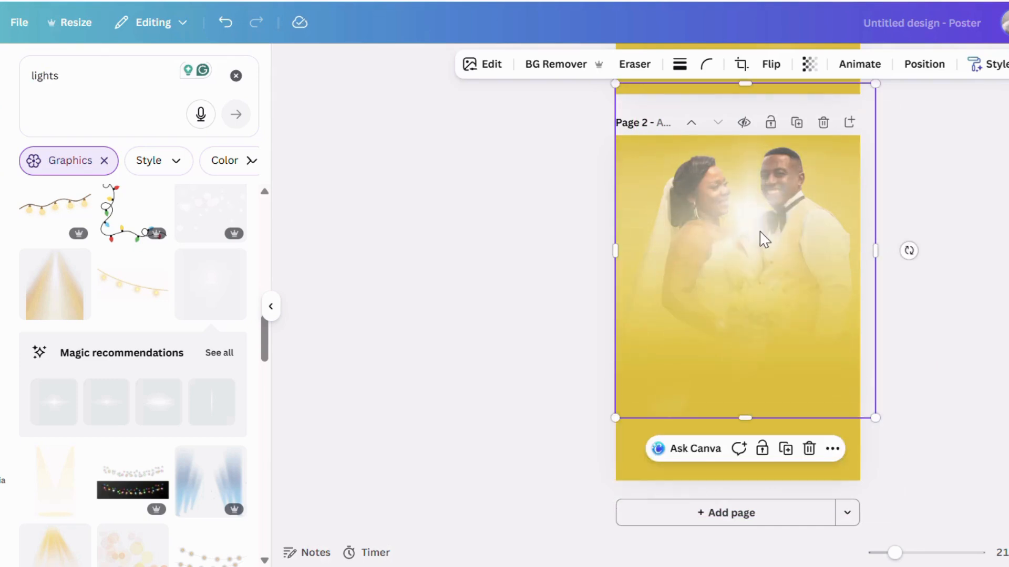
{"action": "right_click", "coordinate": [765, 239]}
{"action": "mouse_move", "coordinate": [763, 270]}
{"action": "left_click", "coordinate": [988, 329]}
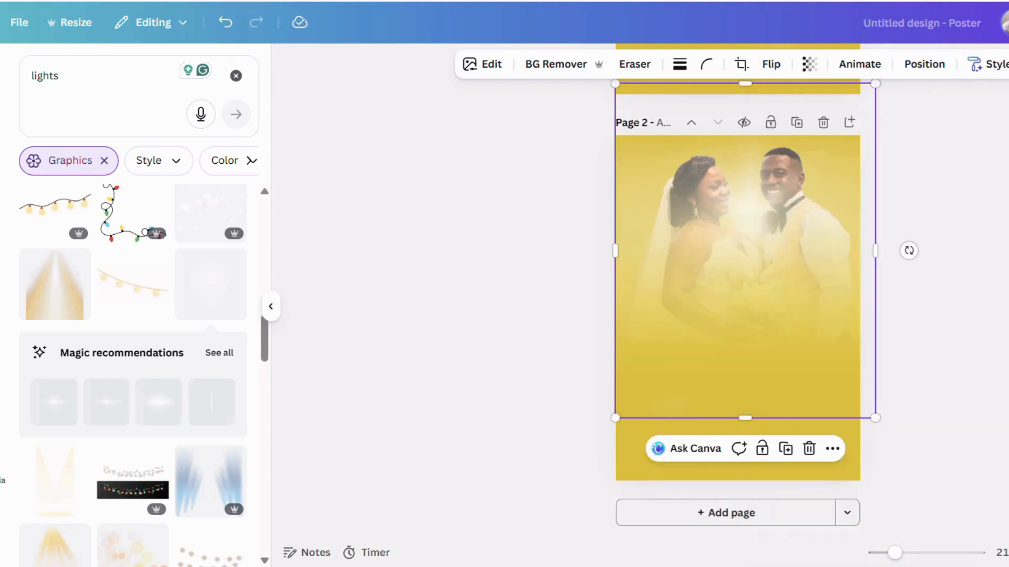
{"action": "left_click", "coordinate": [927, 66]}
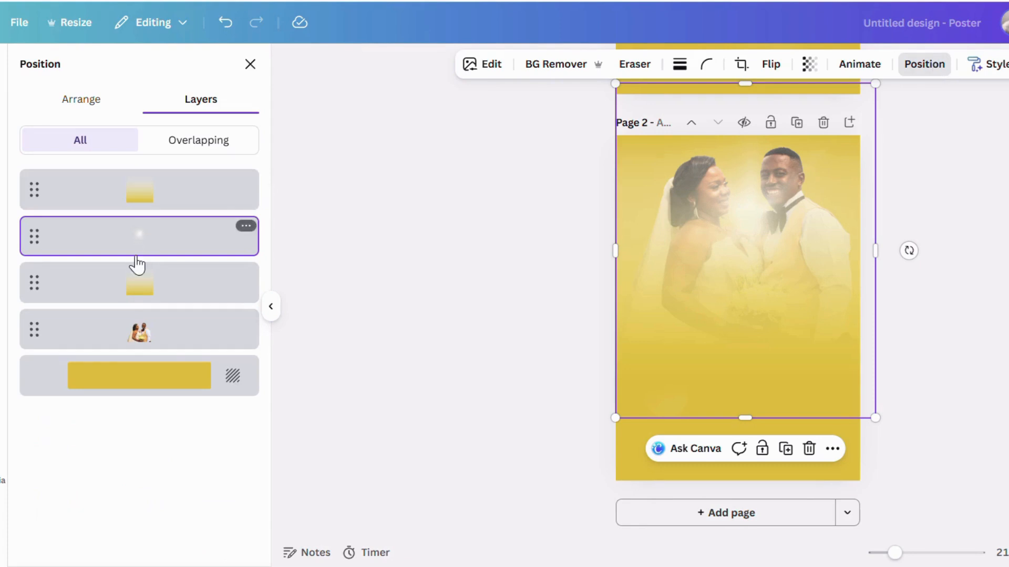
{"action": "left_click_drag", "start_coordinate": [133, 255], "coordinate": [171, 350]}
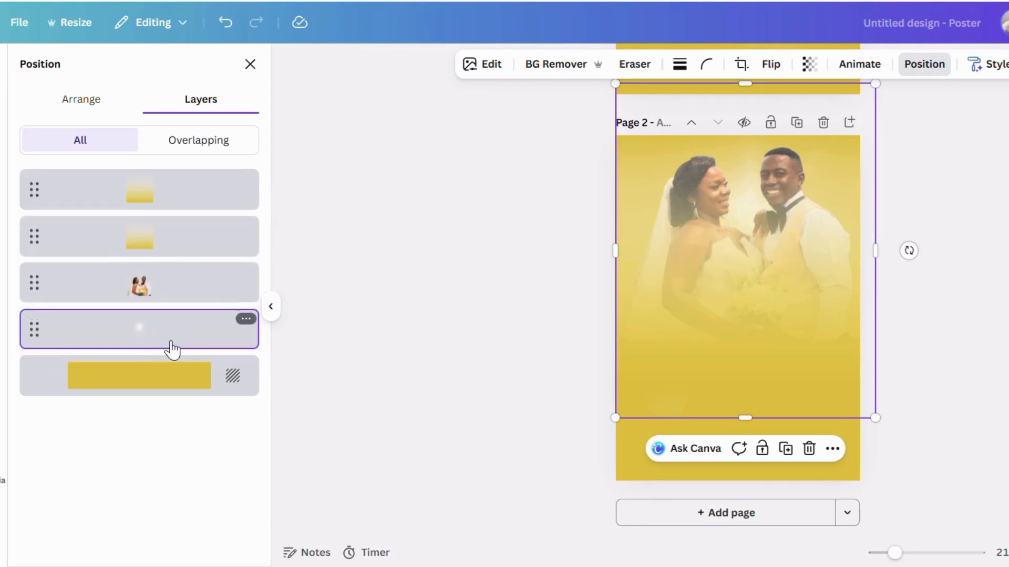
- Duplicate the white glow, offset the copy toward the groom, and place its layer behind the couple photo
{"action": "left_click", "coordinate": [786, 448]}
{"action": "left_click_drag", "start_coordinate": [756, 227], "coordinate": [803, 220]}
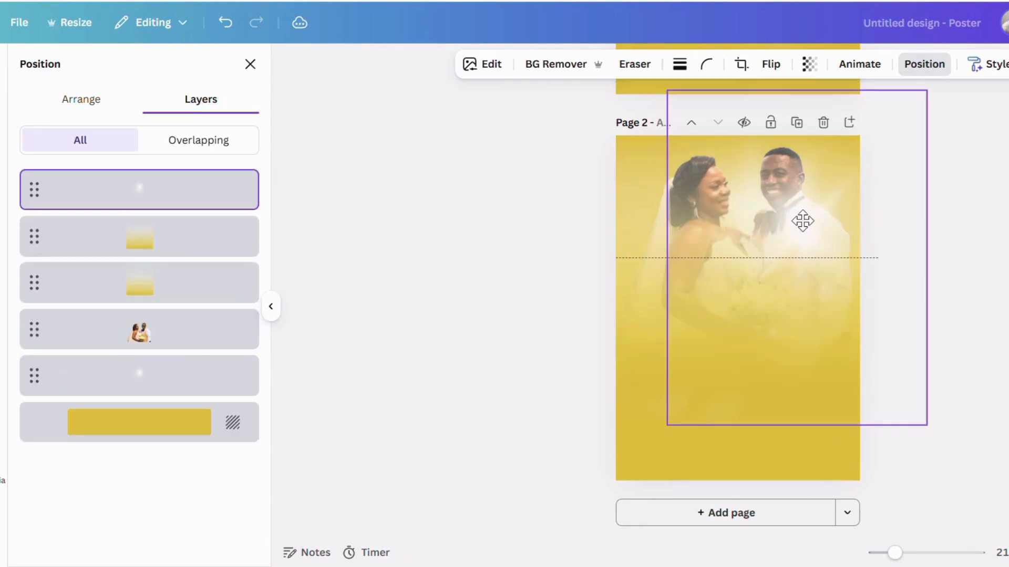
{"action": "left_click_drag", "start_coordinate": [158, 202], "coordinate": [164, 365]}
{"action": "left_click", "coordinate": [2, 115]}
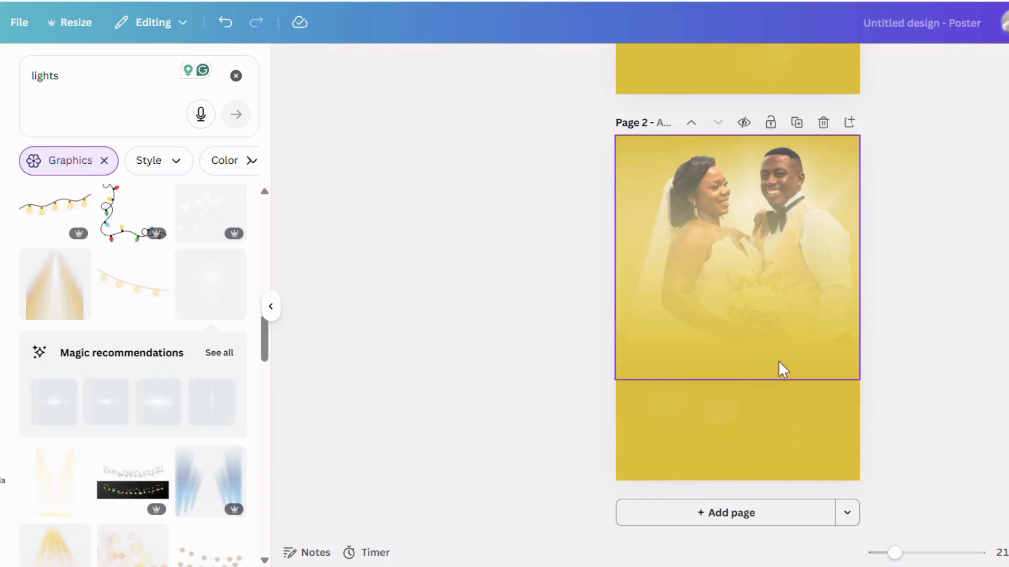
- Reposition the topmost gold gradient vertically on page 2, raising it so it starts slightly above the page's upper edge
{"action": "left_click_drag", "start_coordinate": [779, 362], "coordinate": [775, 384]}
{"action": "left_click", "coordinate": [1006, 392]}
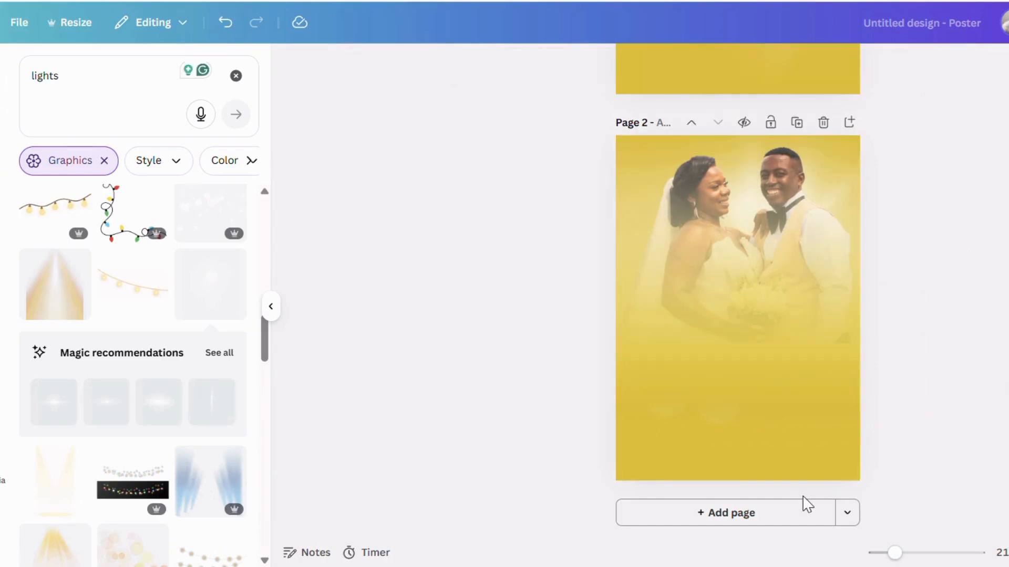
{"action": "left_click", "coordinate": [789, 374]}
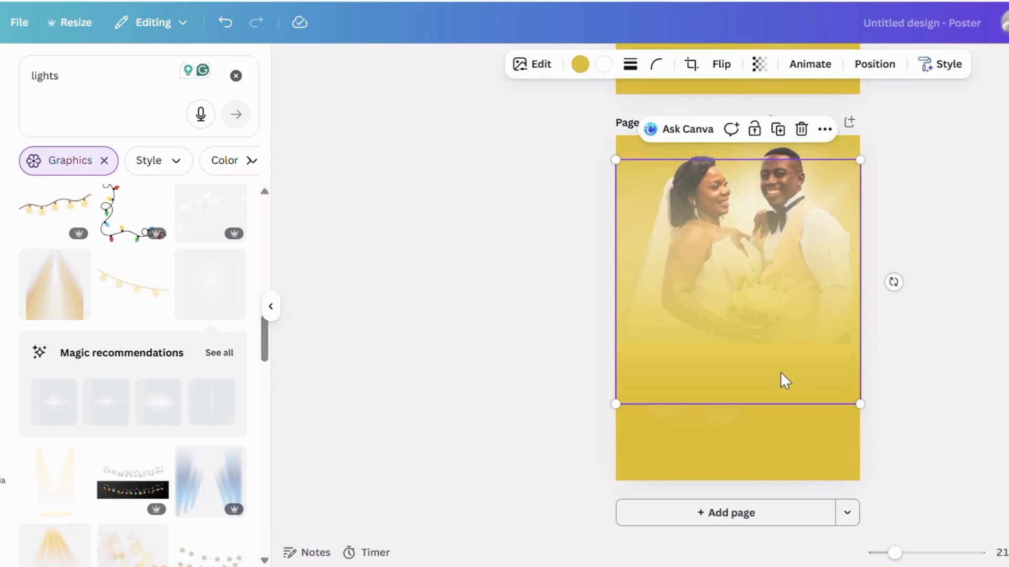
{"action": "left_click", "coordinate": [882, 64]}
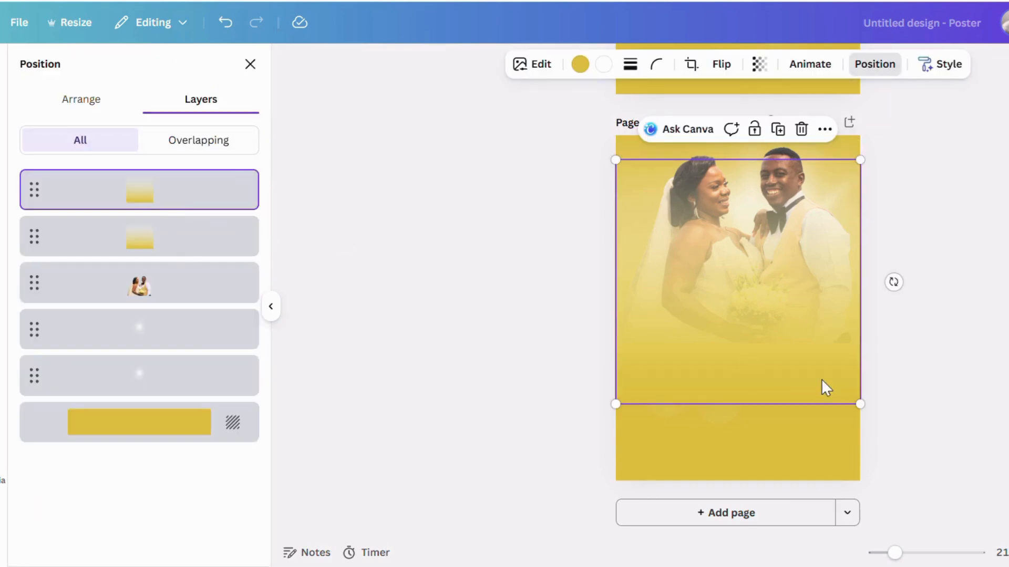
{"action": "left_click_drag", "start_coordinate": [824, 384], "coordinate": [821, 326]}
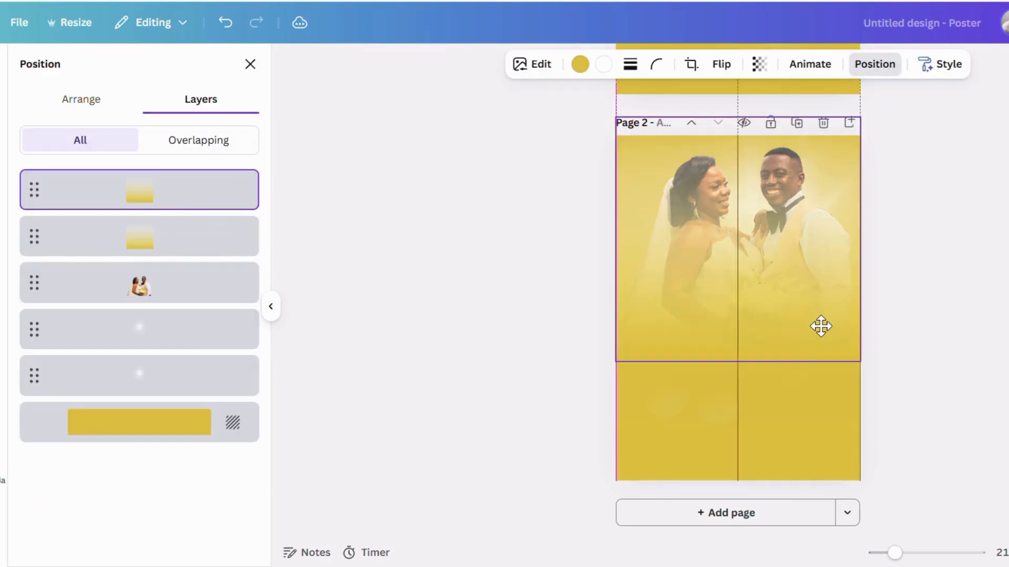
{"action": "left_click", "coordinate": [993, 364]}
- Select the second gold gradient, directly above the photo in the layer order, and shift it slightly upward
{"action": "left_click", "coordinate": [791, 404]}
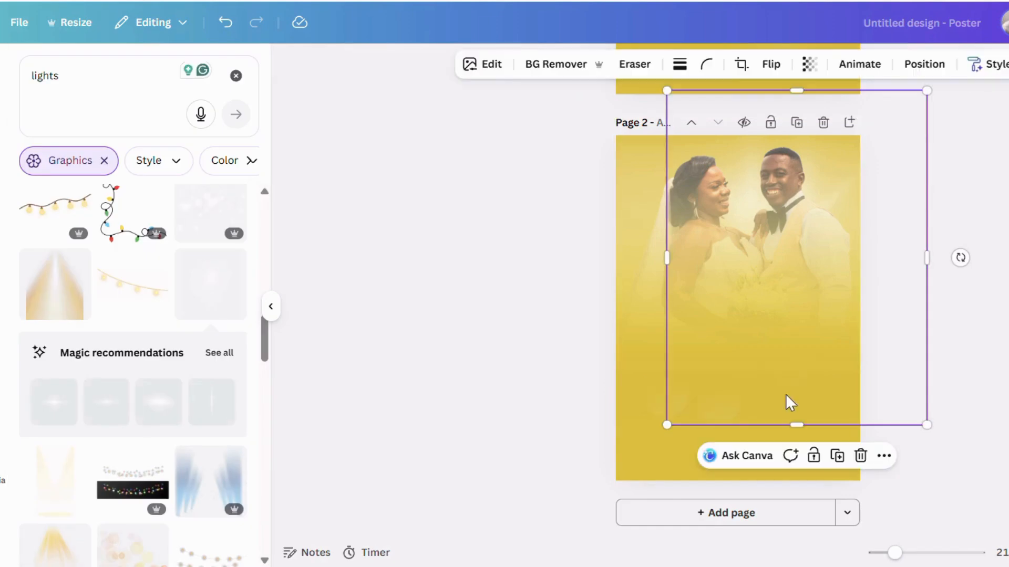
{"action": "left_click", "coordinate": [917, 64]}
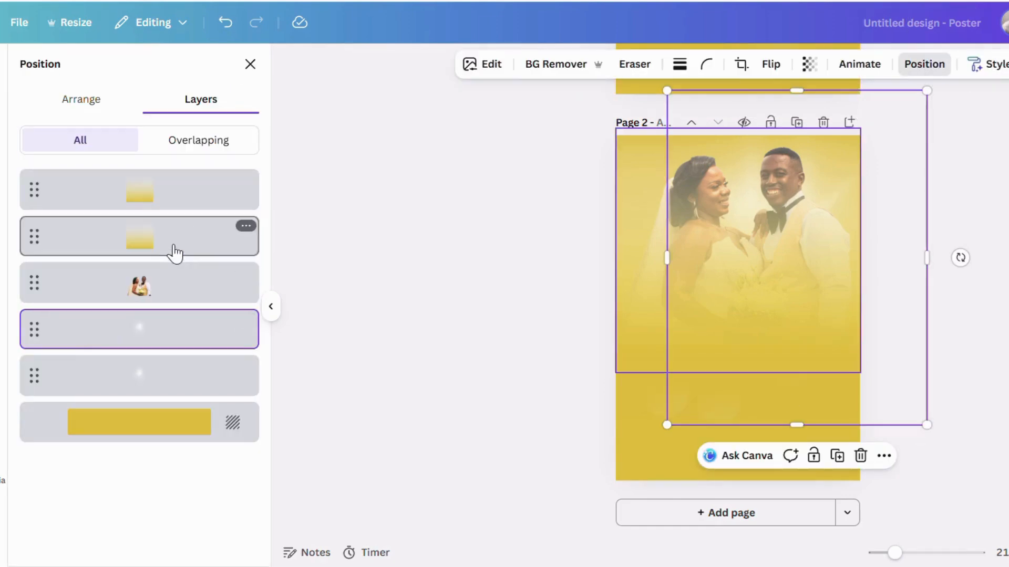
{"action": "left_click", "coordinate": [184, 252]}
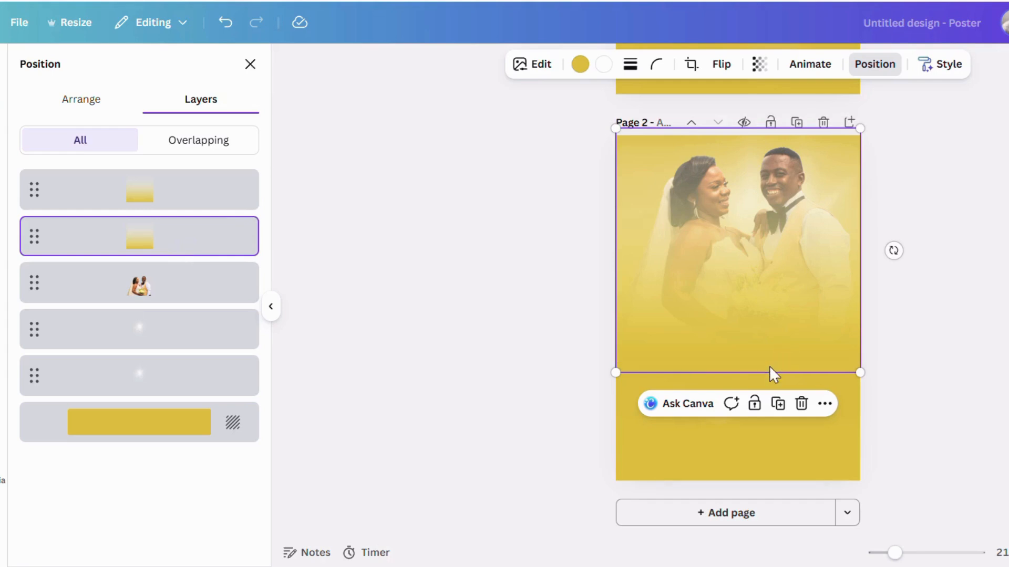
{"action": "left_click_drag", "start_coordinate": [769, 366], "coordinate": [809, 349]}
{"action": "left_click", "coordinate": [975, 360]}
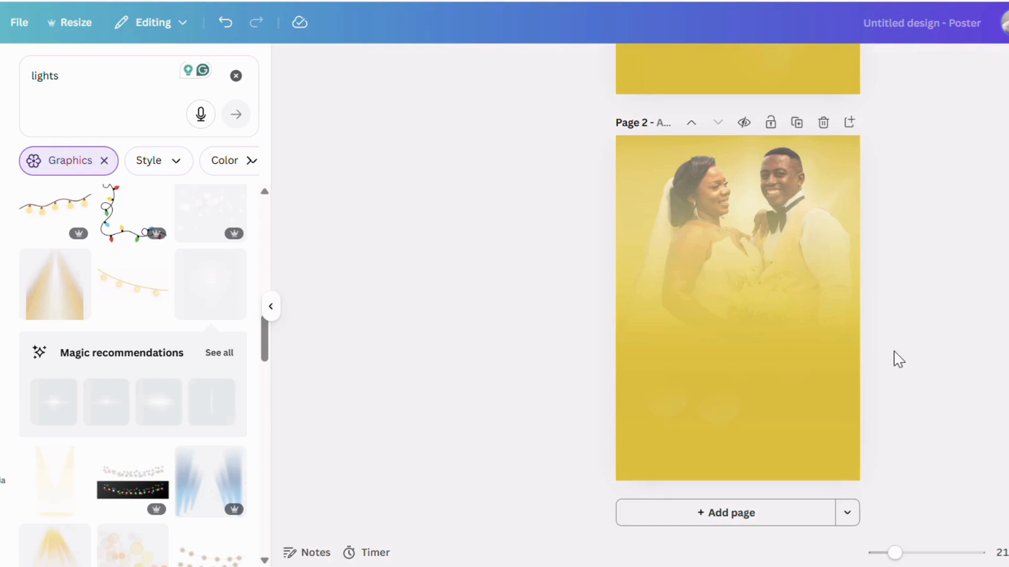
{"action": "left_click", "coordinate": [779, 385]}
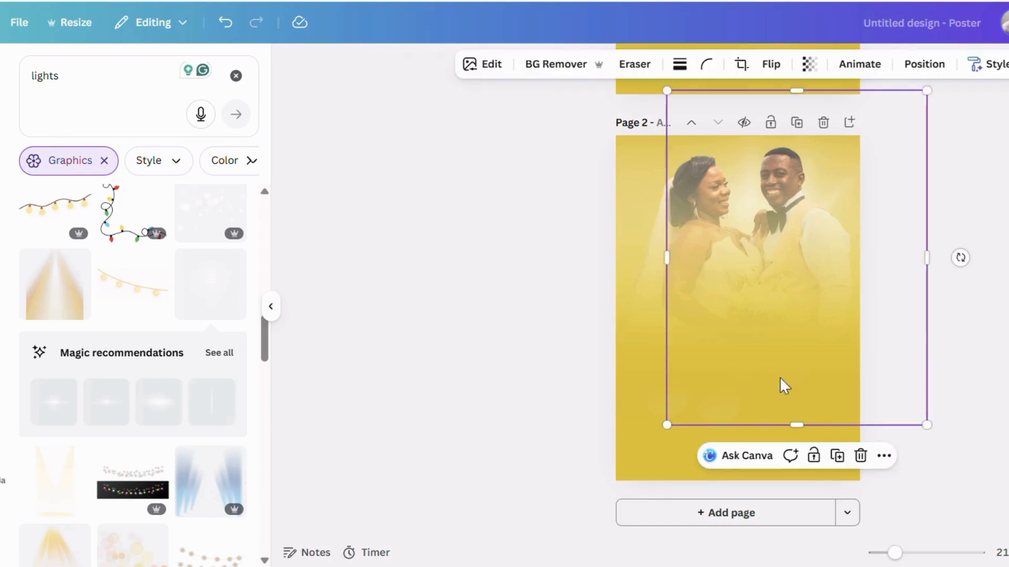
{"action": "left_click", "coordinate": [838, 456]}
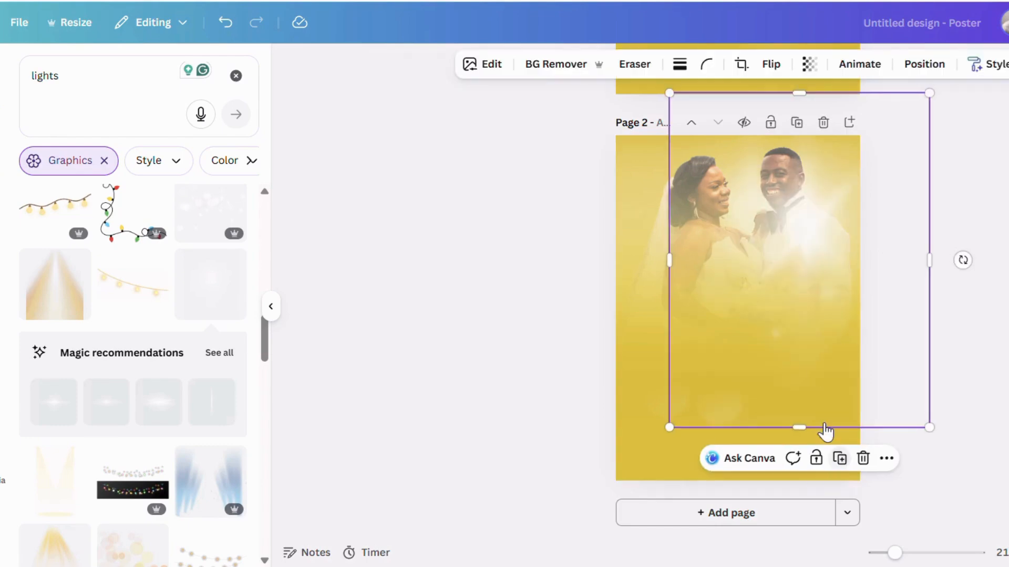
{"action": "left_click", "coordinate": [862, 458]}
{"action": "left_click", "coordinate": [786, 185]}
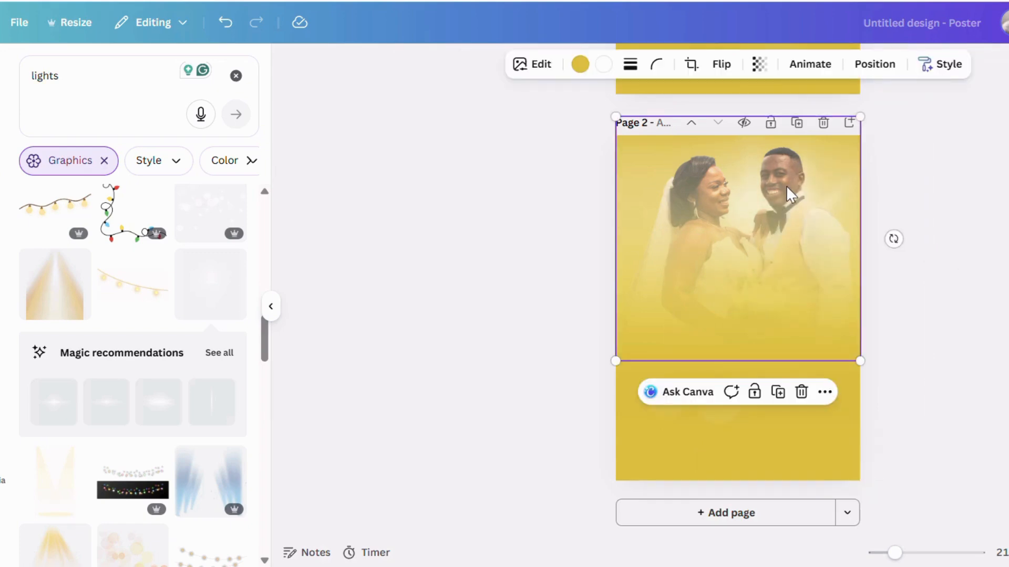
{"action": "scroll", "coordinate": [829, 105], "scroll_direction": "up", "scroll_amount": 6}
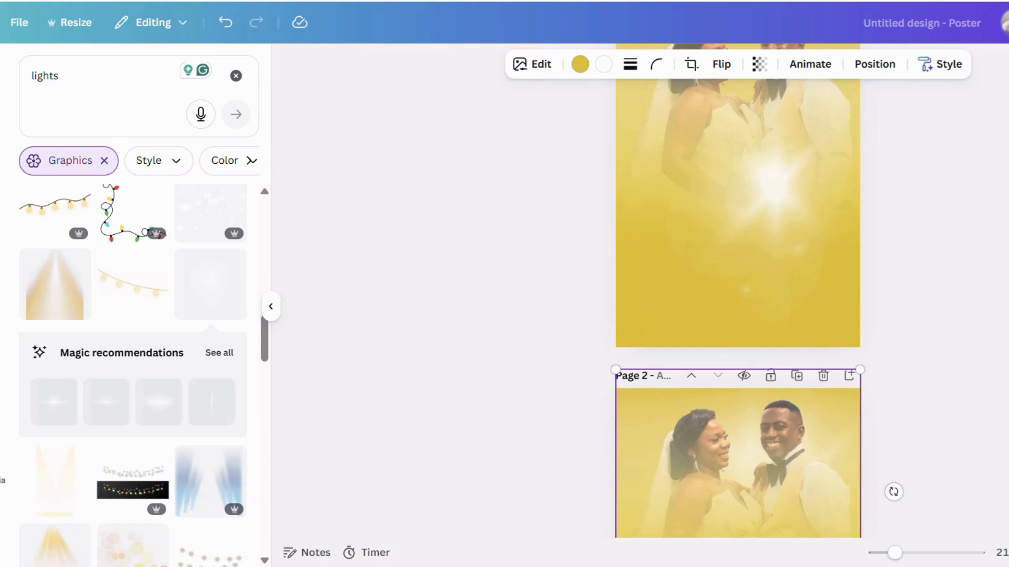
{"action": "left_click", "coordinate": [824, 93]}
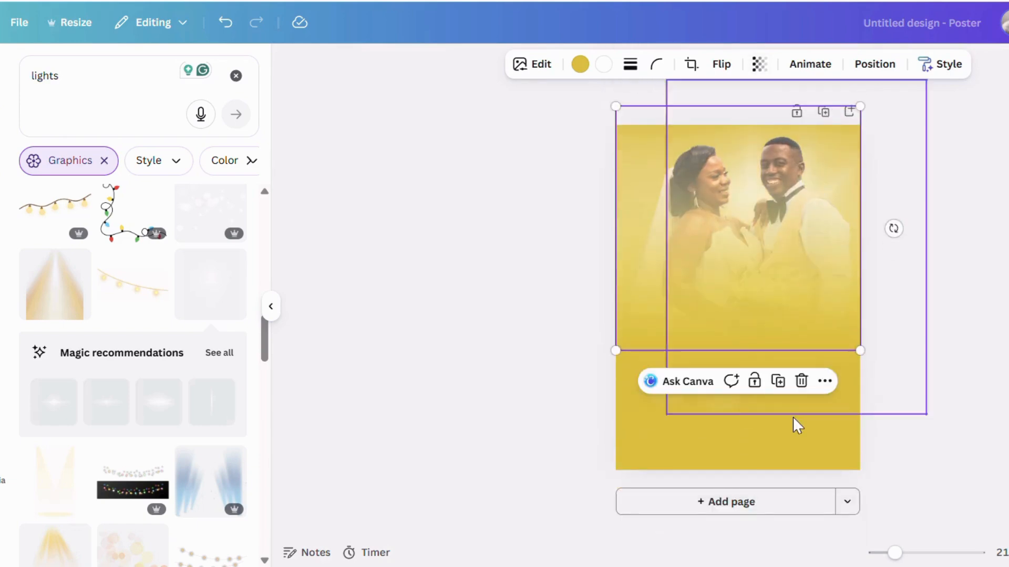
{"action": "left_click", "coordinate": [629, 356]}
{"action": "left_click", "coordinate": [780, 395]}
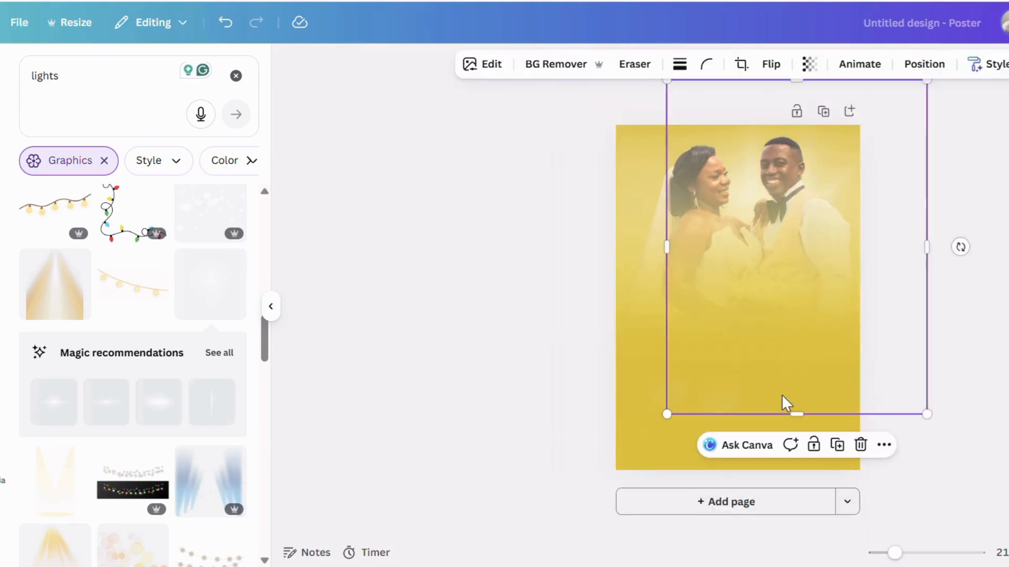
- Duplicate the topmost gold gradient on page 2 and shift the copy down over the lower part of the faded couple photo
{"action": "left_click", "coordinate": [924, 64]}
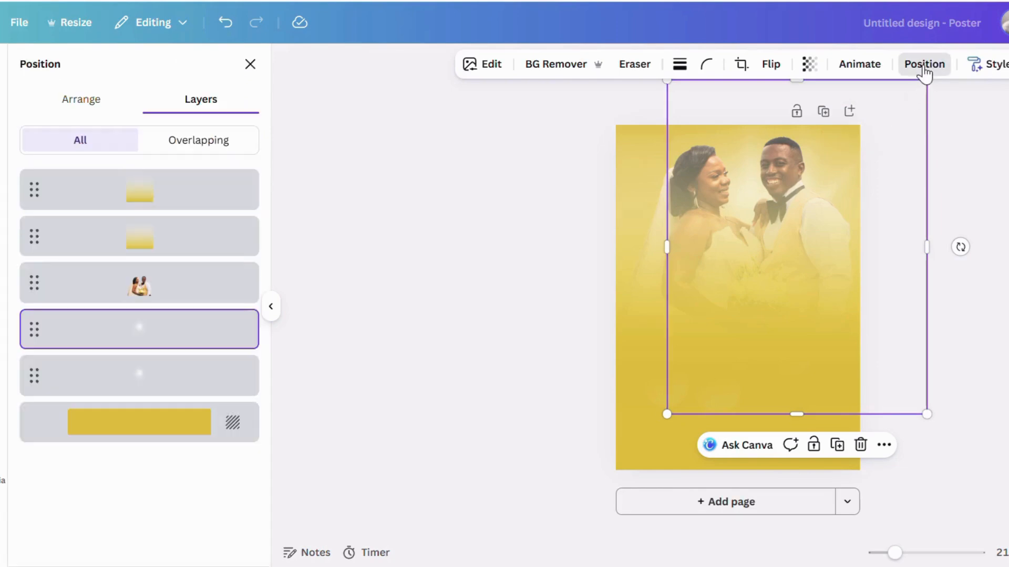
{"action": "left_click", "coordinate": [169, 205]}
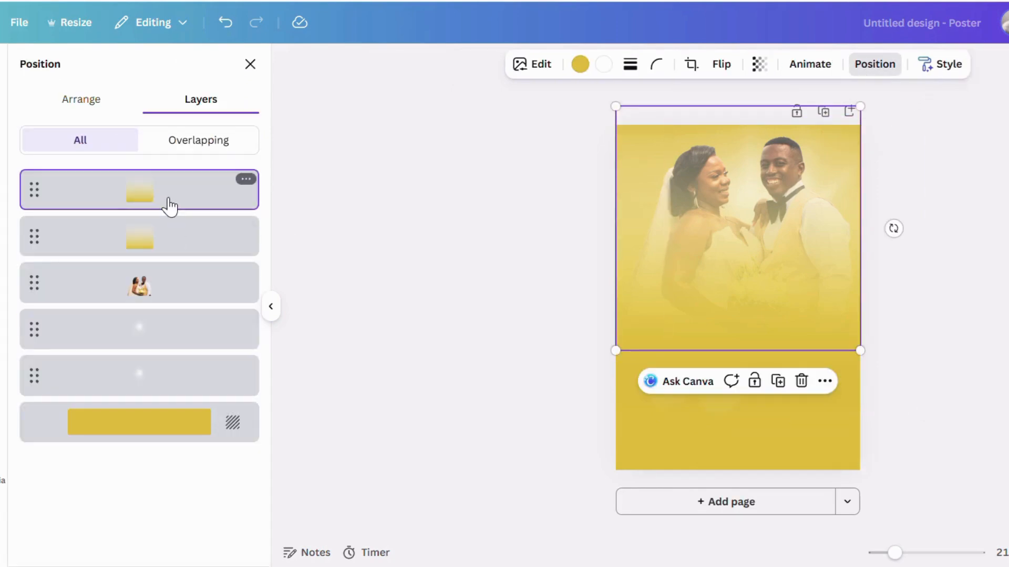
{"action": "left_click", "coordinate": [777, 381]}
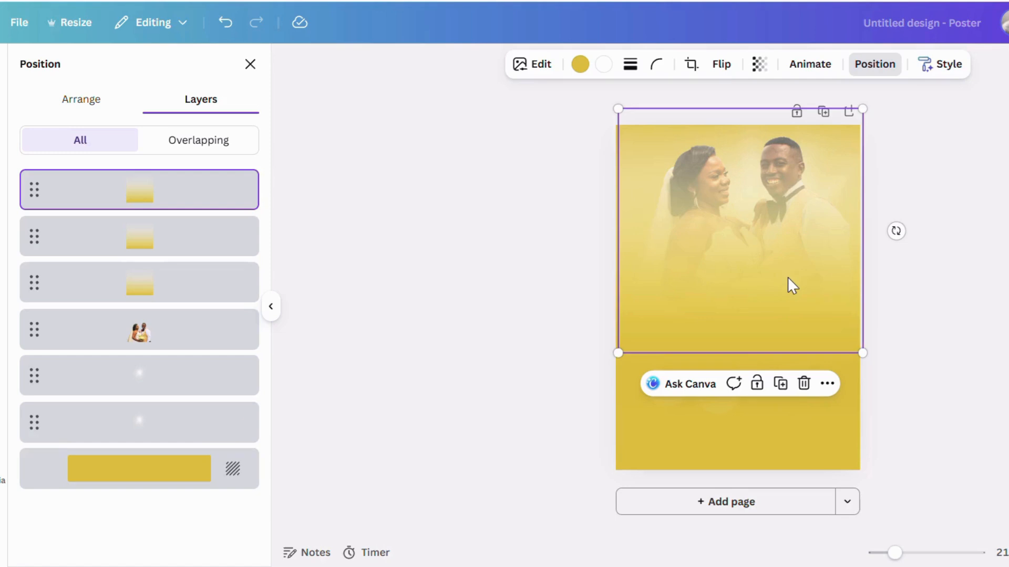
{"action": "left_click_drag", "start_coordinate": [787, 277], "coordinate": [786, 294]}
{"action": "left_click", "coordinate": [976, 349]}
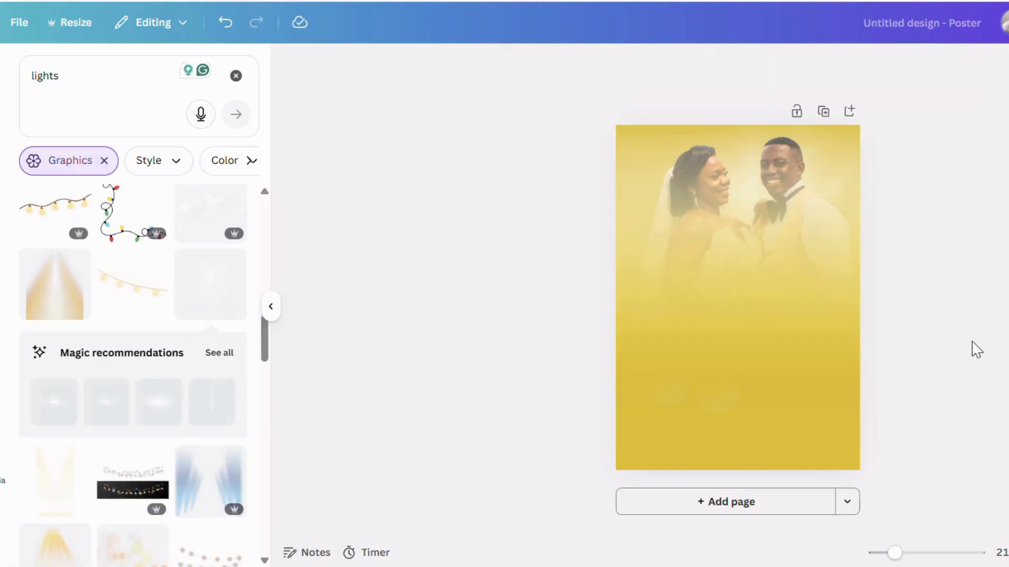
{"action": "left_click_drag", "start_coordinate": [782, 321], "coordinate": [782, 350]}
{"action": "left_click", "coordinate": [953, 349]}
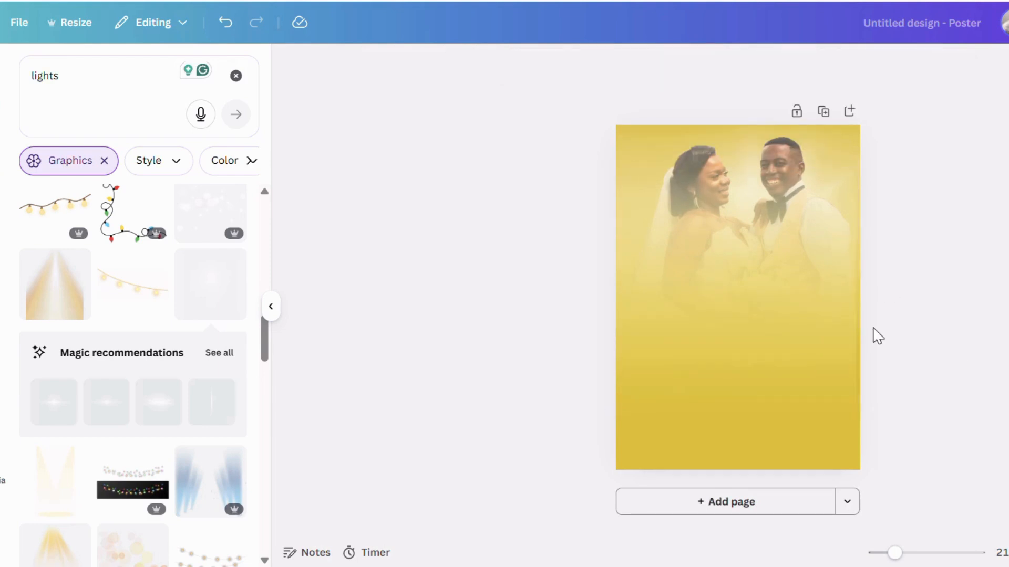
- Add the full-length photo of the couple with the bouquet from the uploaded wedding photobook folder and remove its background
{"action": "left_click", "coordinate": [2, 280]}
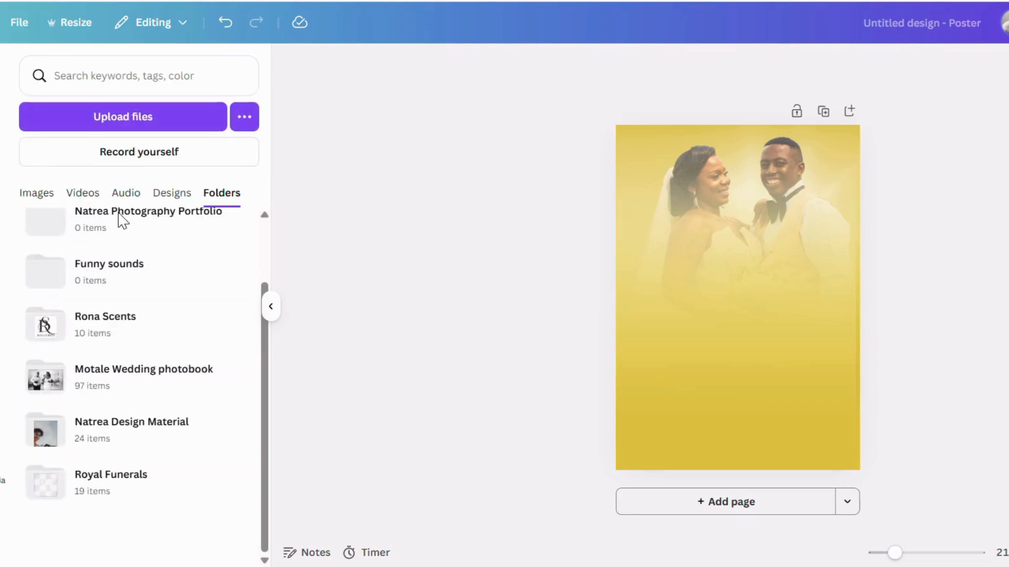
{"action": "left_click", "coordinate": [177, 376]}
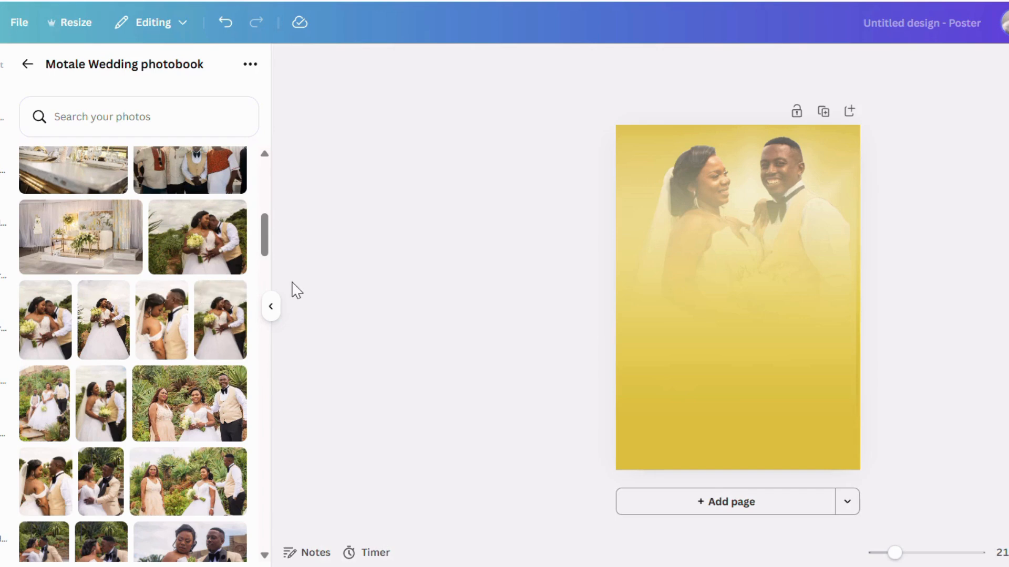
{"action": "left_click", "coordinate": [110, 334]}
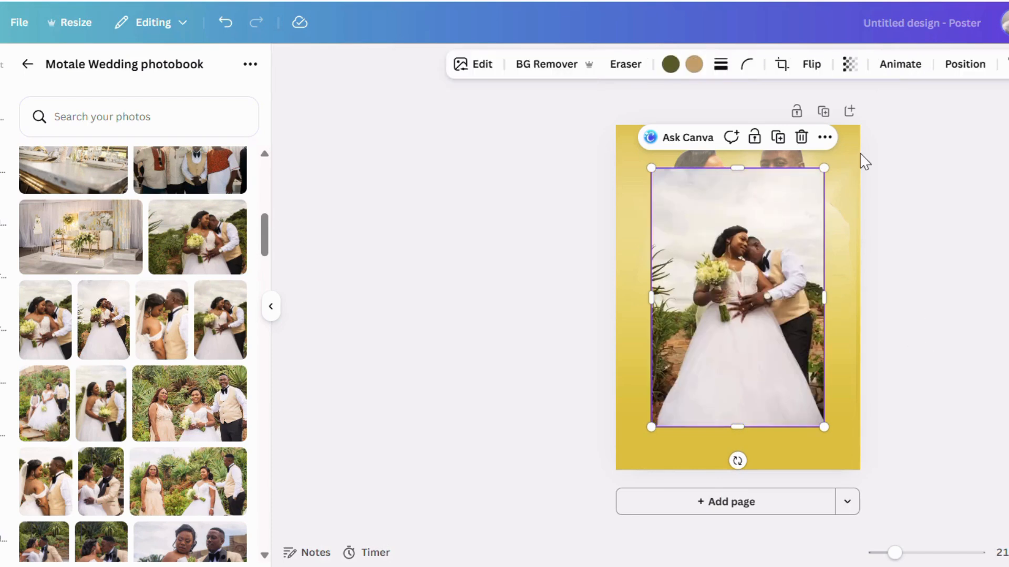
{"action": "left_click", "coordinate": [534, 62]}
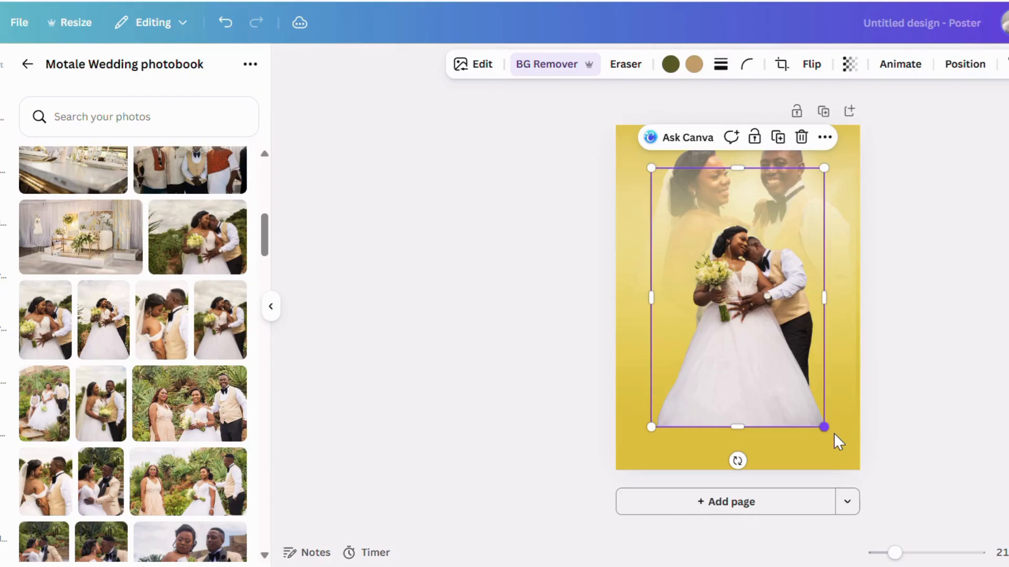
- Enlarge the full-length couple cut-out and centre it horizontally so the dress reaches the page's lower edge
{"action": "left_click_drag", "start_coordinate": [835, 435], "coordinate": [902, 503]}
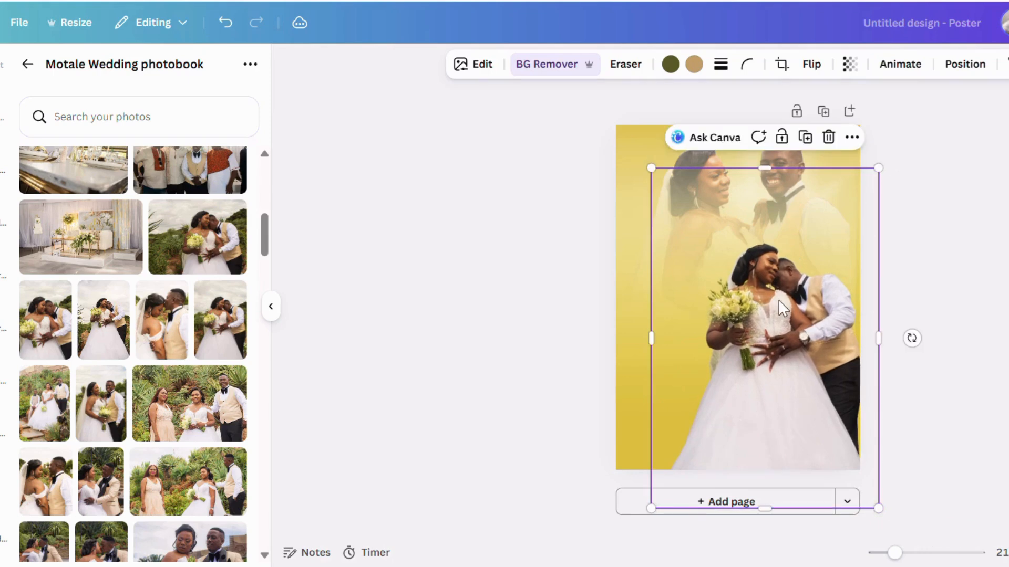
{"action": "left_click_drag", "start_coordinate": [790, 307], "coordinate": [762, 305]}
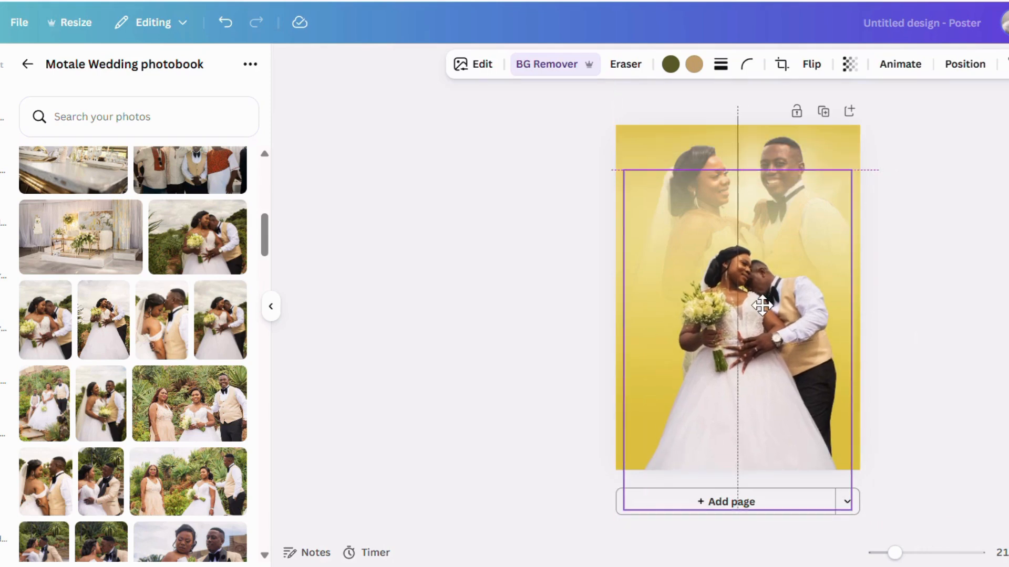
{"action": "left_click_drag", "start_coordinate": [761, 305], "coordinate": [763, 305]}
{"action": "left_click", "coordinate": [995, 347]}
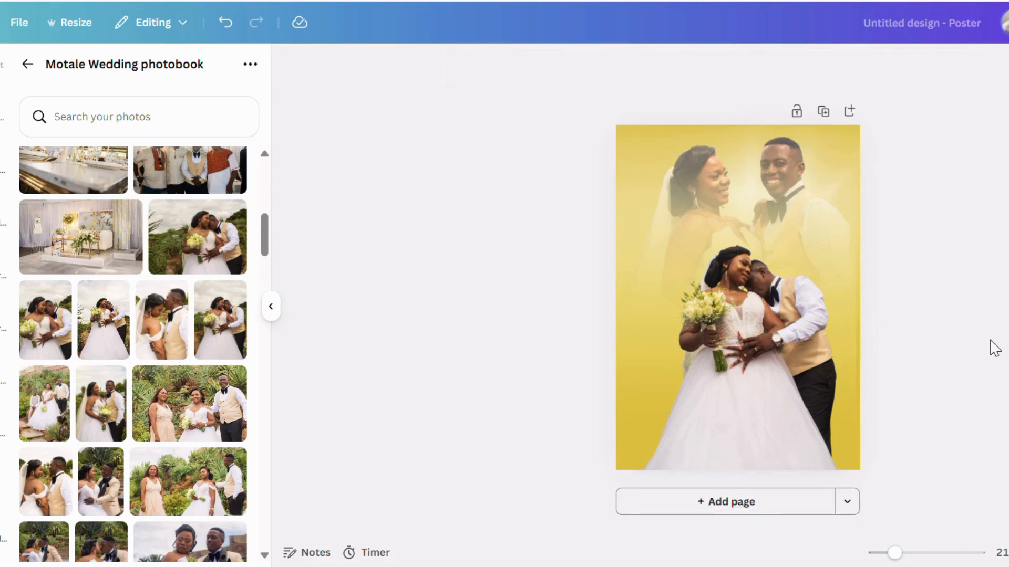
- Duplicate the white glow directly behind the faded photo and place the copy's layer just beneath the full-length couple cut-out
{"action": "mouse_move", "coordinate": [905, 558]}
{"action": "left_mouse_down"}
{"action": "mouse_move", "coordinate": [920, 562]}
{"action": "mouse_move", "coordinate": [906, 563]}
{"action": "left_mouse_up"}
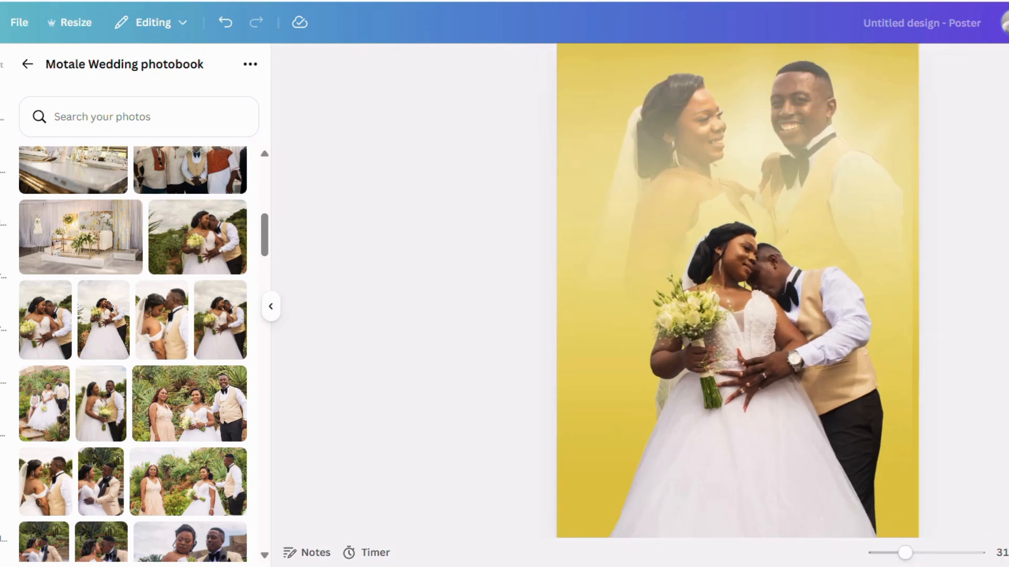
{"action": "left_click_drag", "start_coordinate": [905, 555], "coordinate": [895, 558]}
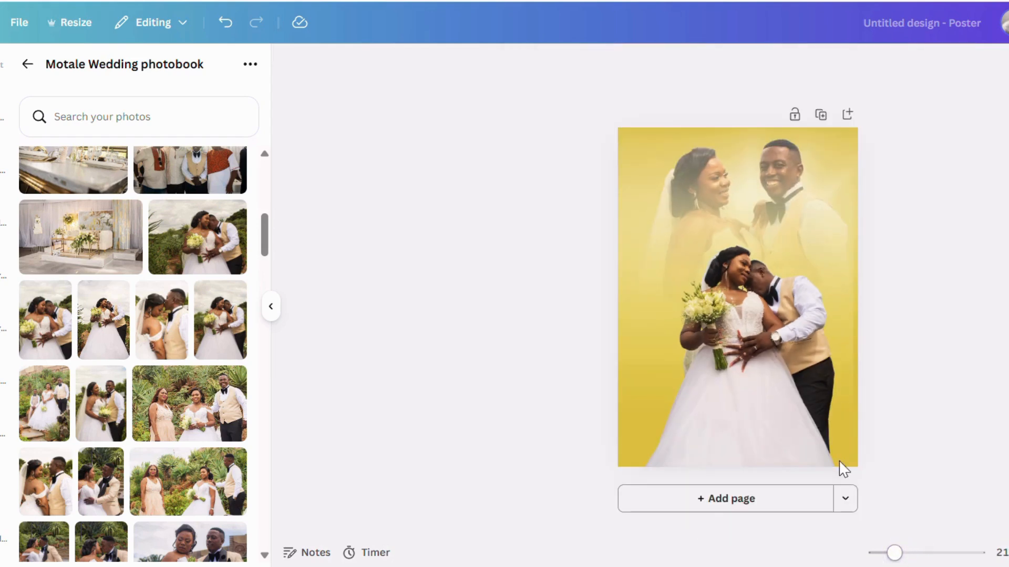
{"action": "left_click", "coordinate": [778, 222]}
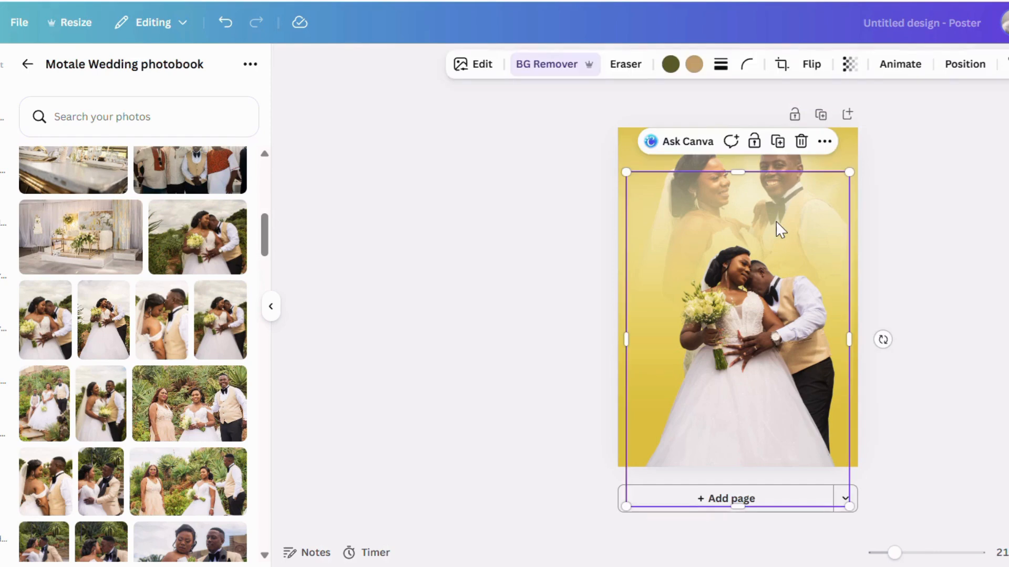
{"action": "left_click", "coordinate": [963, 64]}
{"action": "left_click", "coordinate": [123, 437]}
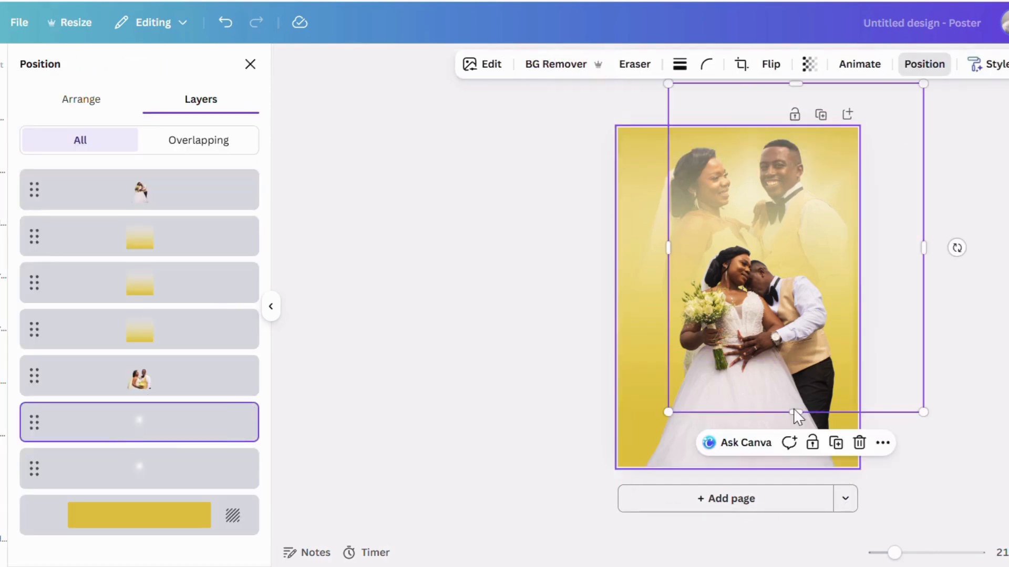
{"action": "left_click", "coordinate": [835, 442]}
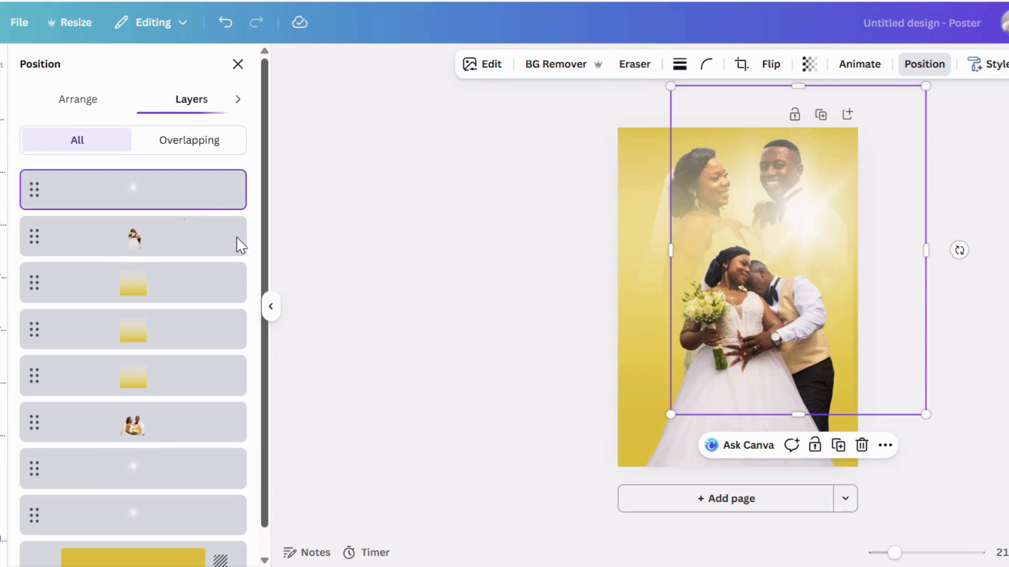
{"action": "left_click_drag", "start_coordinate": [173, 207], "coordinate": [173, 257]}
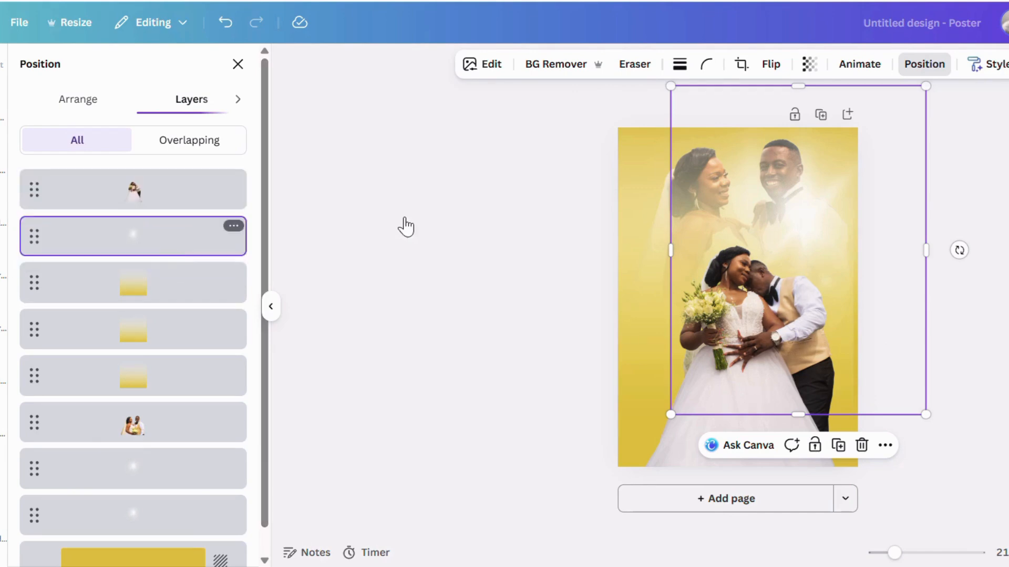
- Move the new glow down behind the heads of the full-length couple and enlarge it to spread around them
{"action": "left_click_drag", "start_coordinate": [858, 218], "coordinate": [827, 279]}
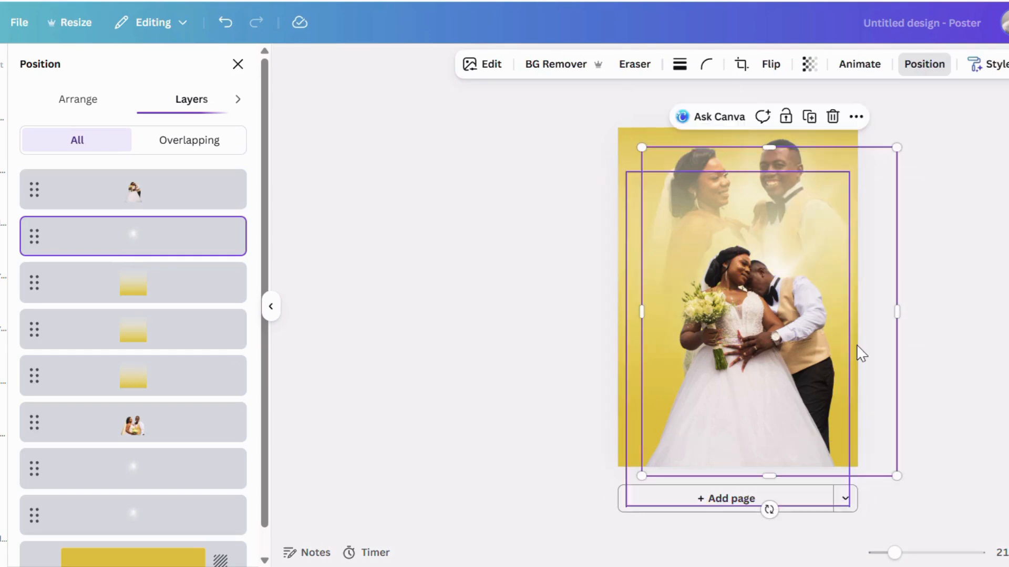
{"action": "left_click_drag", "start_coordinate": [637, 145], "coordinate": [612, 112]}
{"action": "left_click_drag", "start_coordinate": [876, 410], "coordinate": [880, 423]}
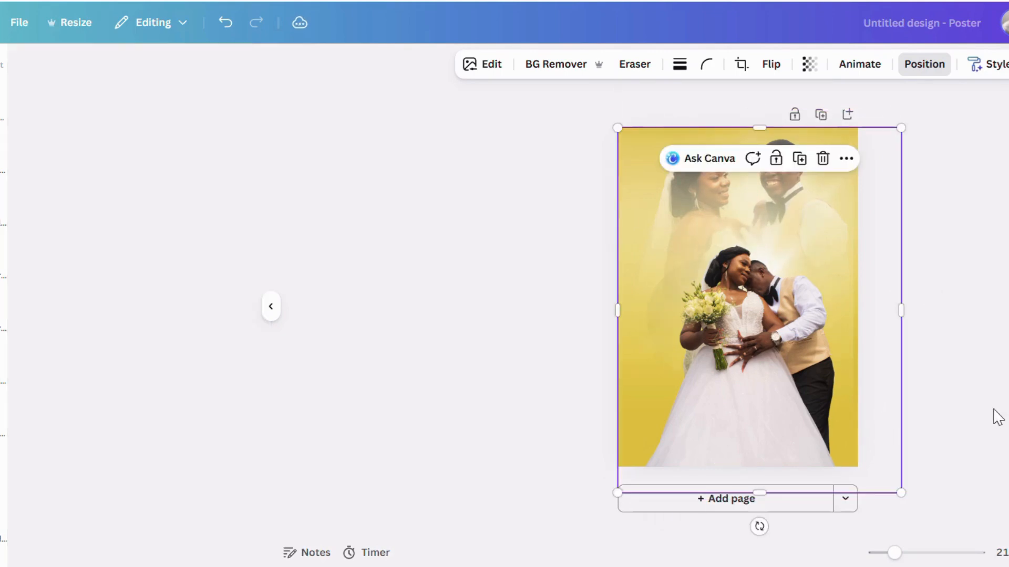
{"action": "left_click", "coordinate": [997, 418]}
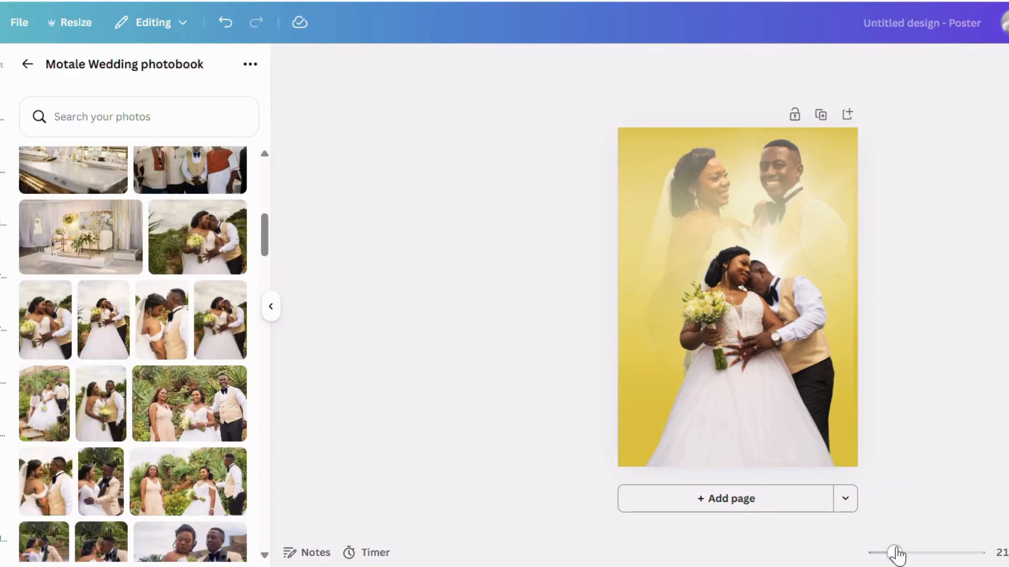
- Download the finished poster design as a PNG at 1,587 × 2,245 px
{"action": "mouse_move", "coordinate": [896, 554]}
{"action": "left_mouse_down"}
{"action": "mouse_move", "coordinate": [930, 552]}
{"action": "mouse_move", "coordinate": [892, 552]}
{"action": "mouse_move", "coordinate": [903, 553]}
{"action": "left_mouse_up"}
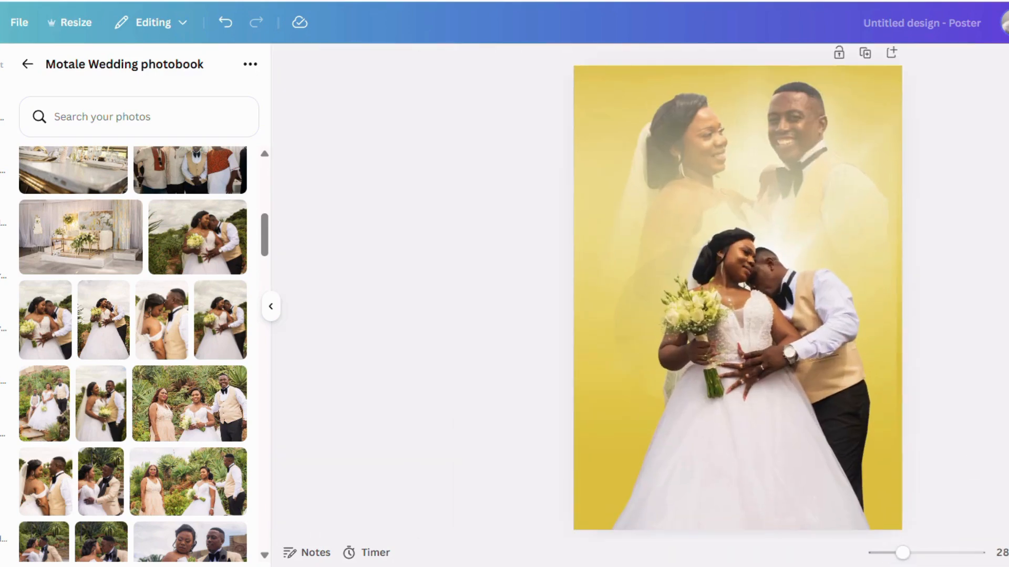
{"action": "left_click", "coordinate": [1008, 23]}
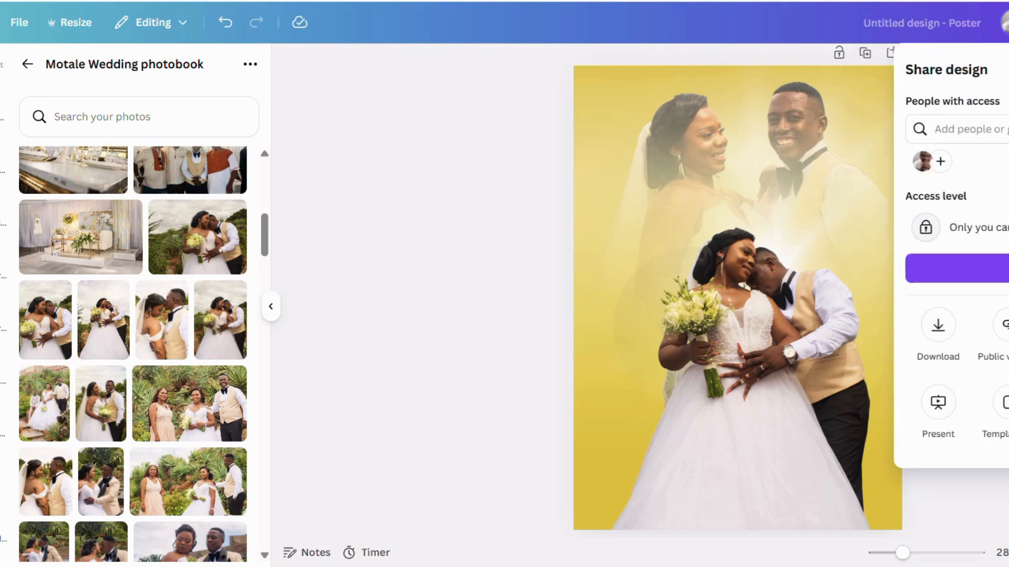
{"action": "left_click", "coordinate": [938, 327]}
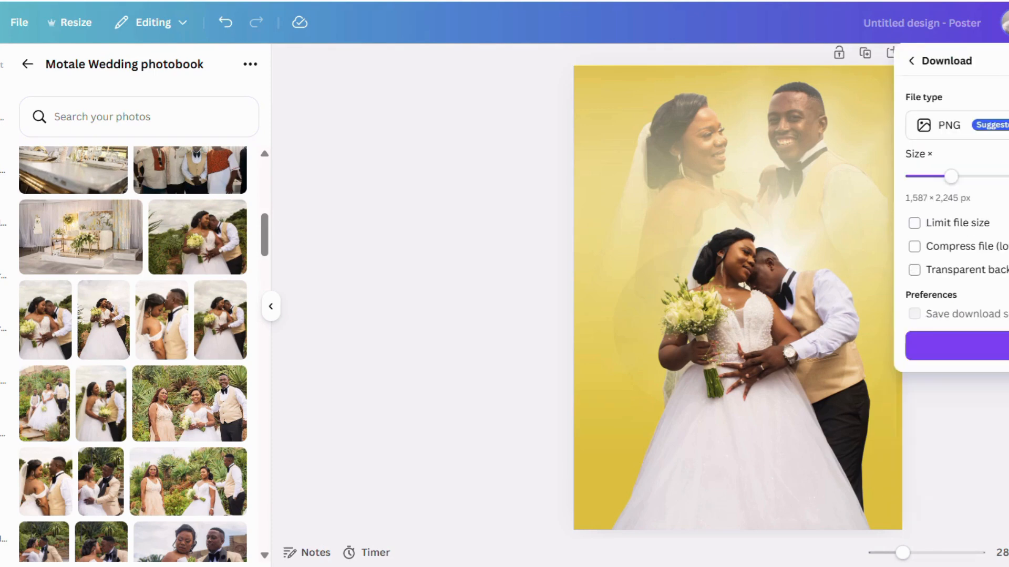
{"action": "left_click", "coordinate": [957, 346]}
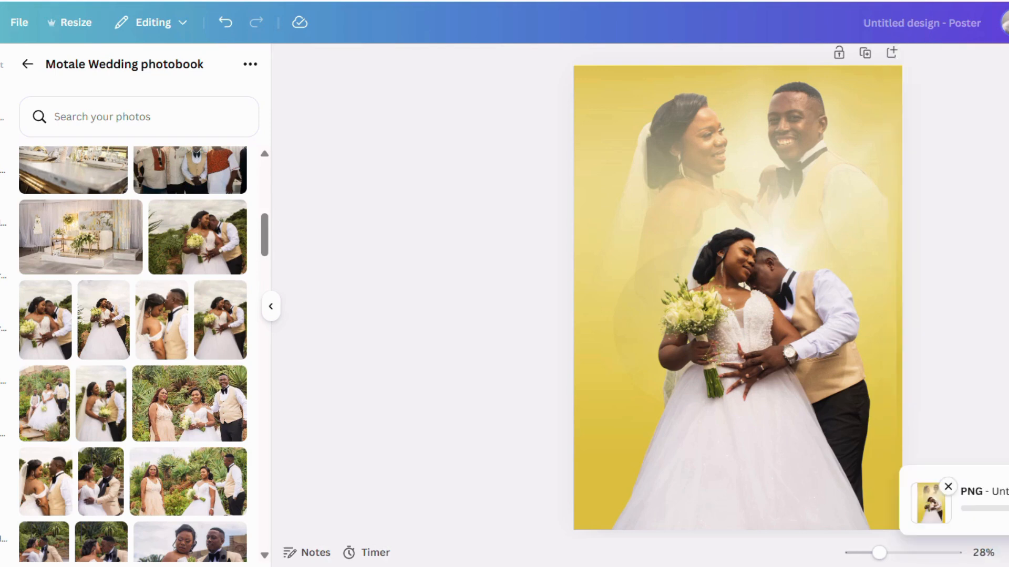